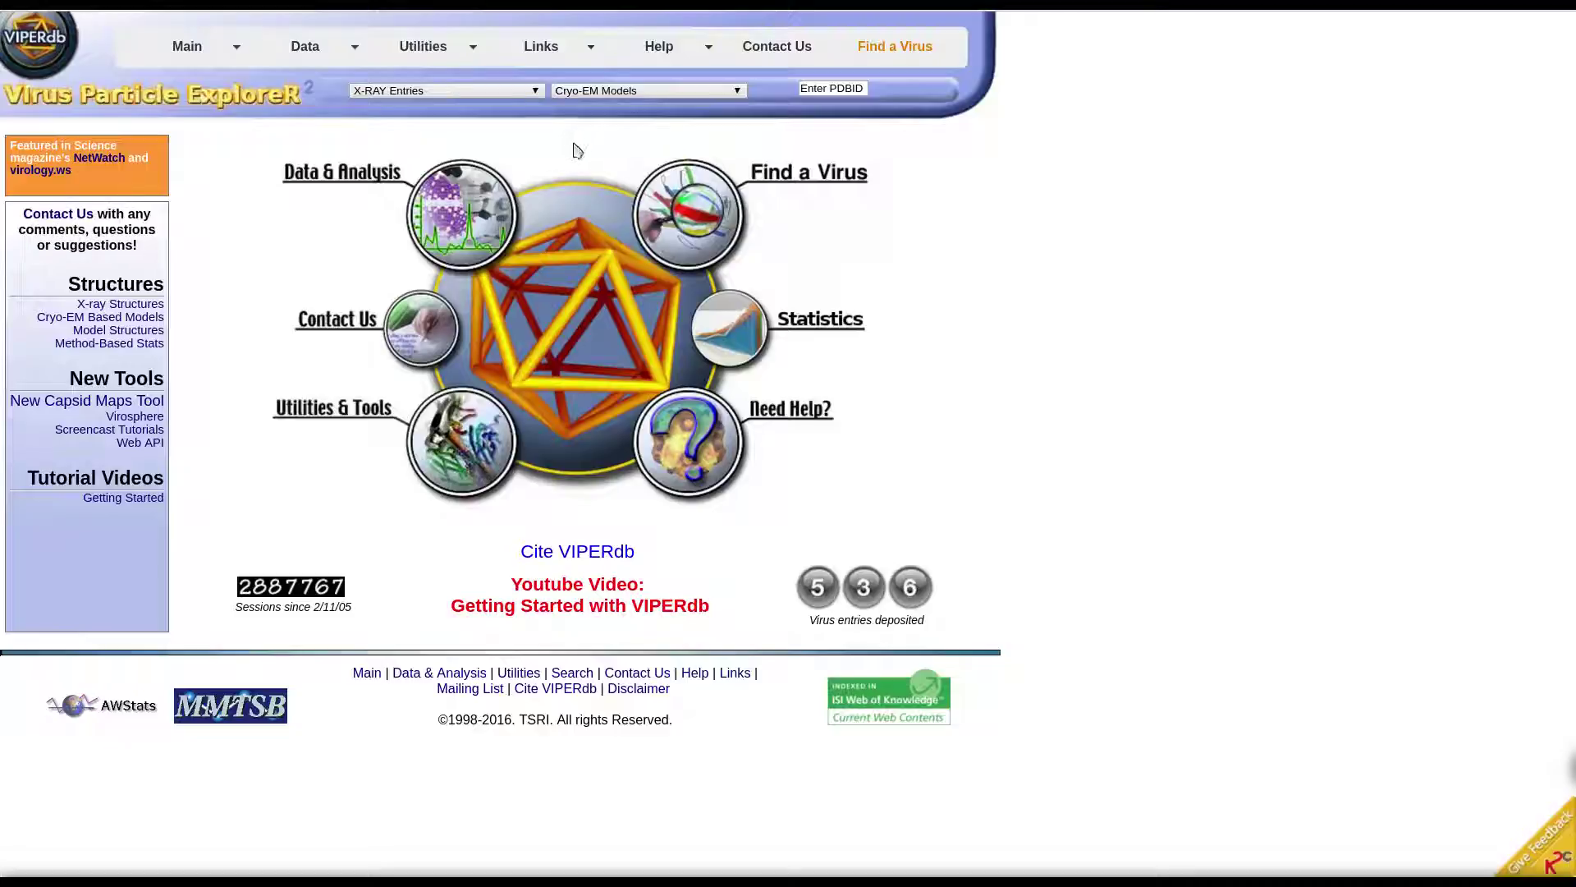
# Step: Look up the virus entry with PDB ID 2bbv and open its Capsid Maps (Φ-Ψ Explorer)
pyautogui.click(831, 89)
pyautogui.write('2')
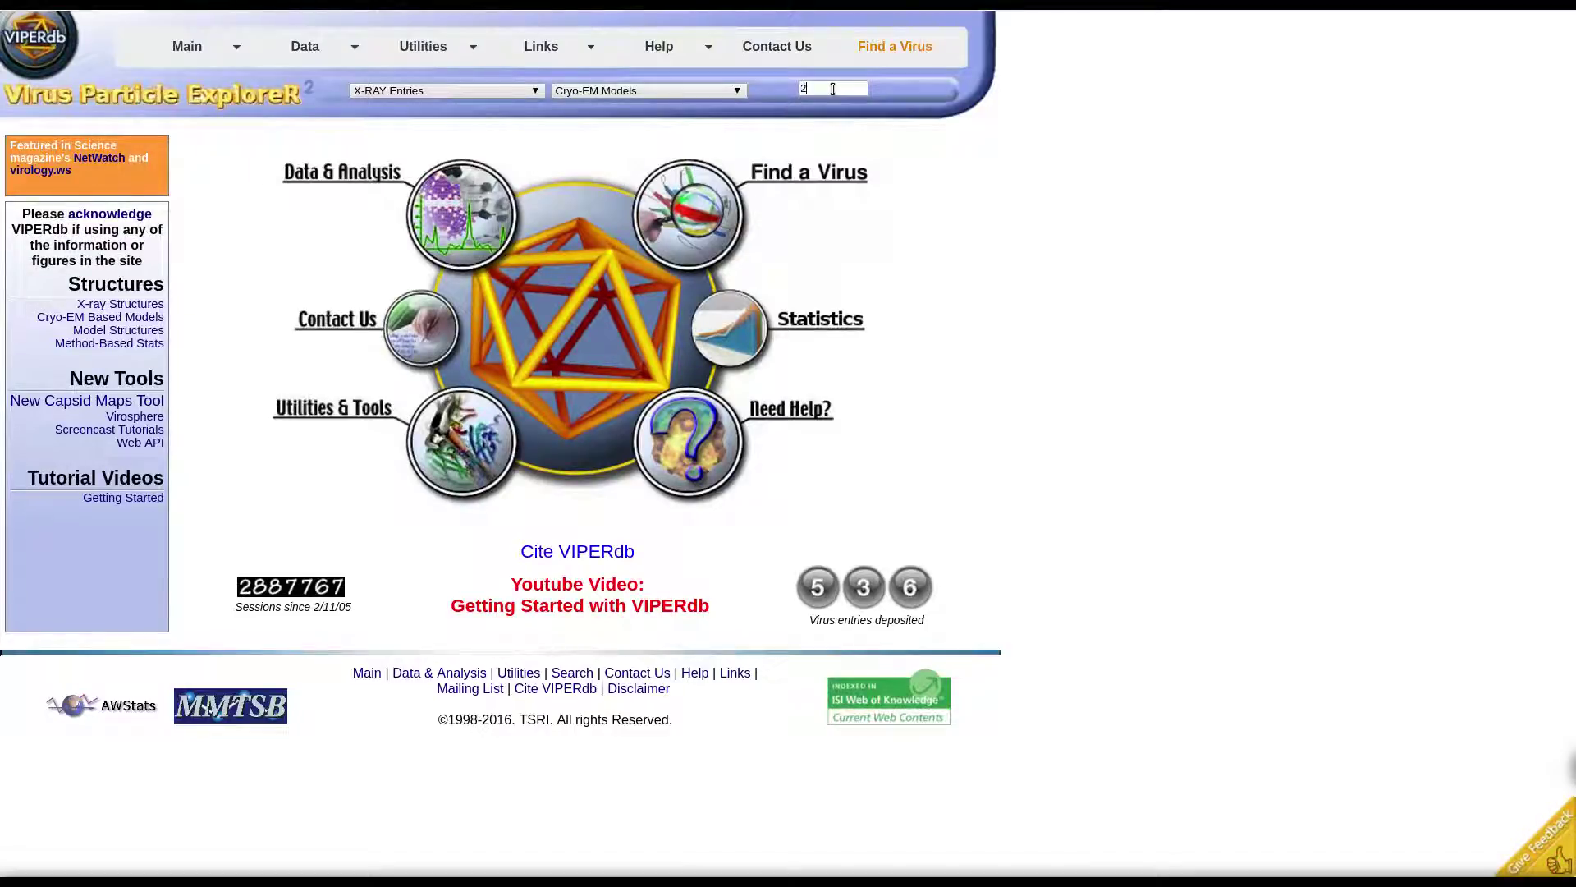
pyautogui.write('bbv')
pyautogui.press('Return')
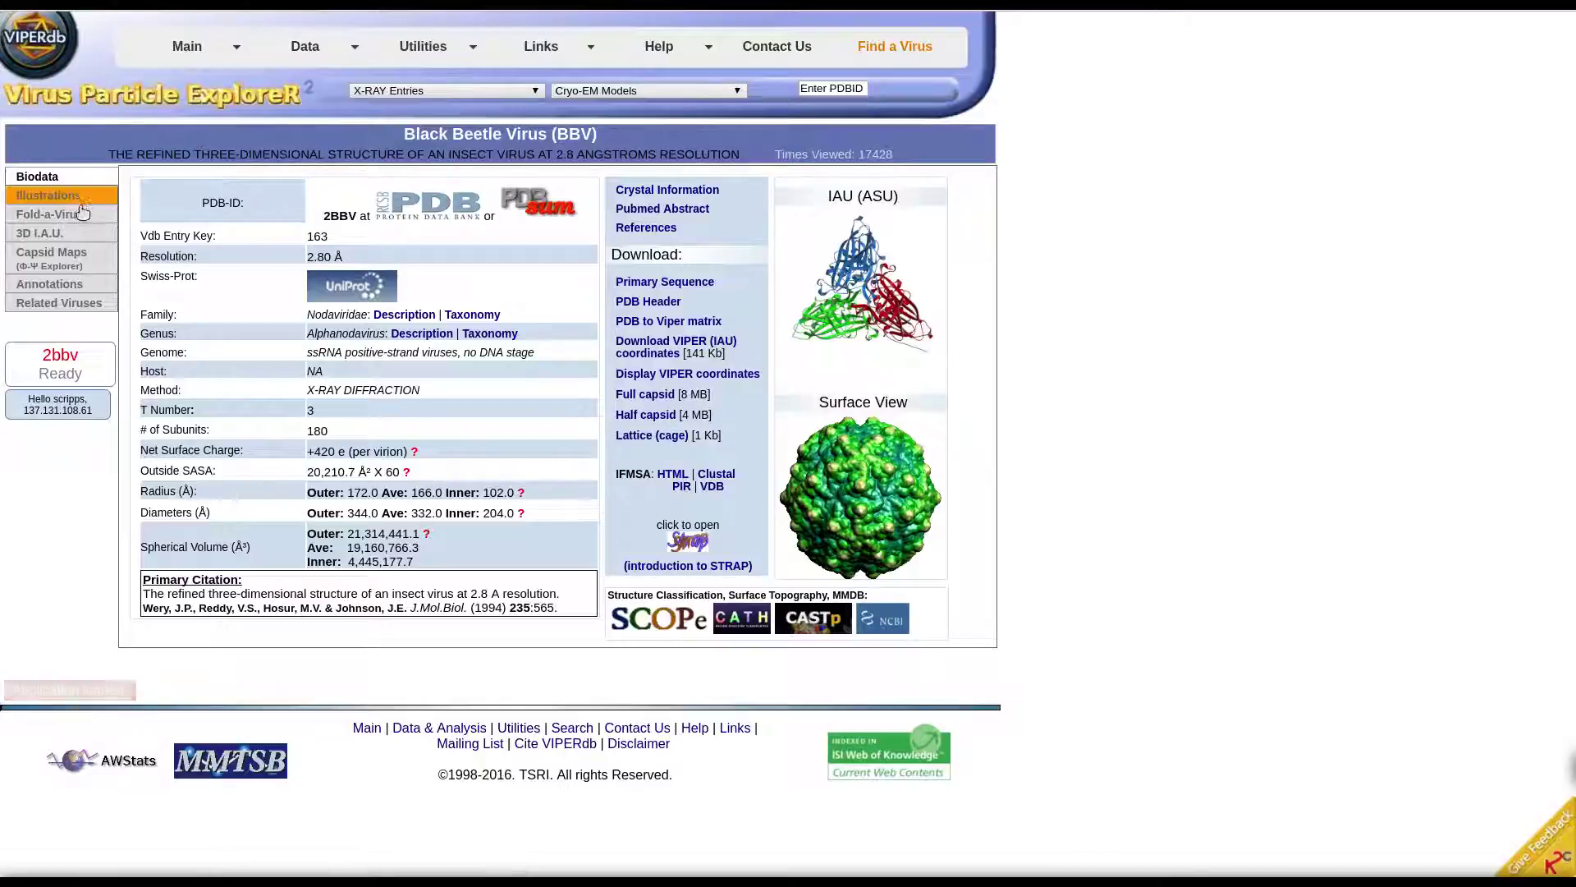
pyautogui.click(71, 261)
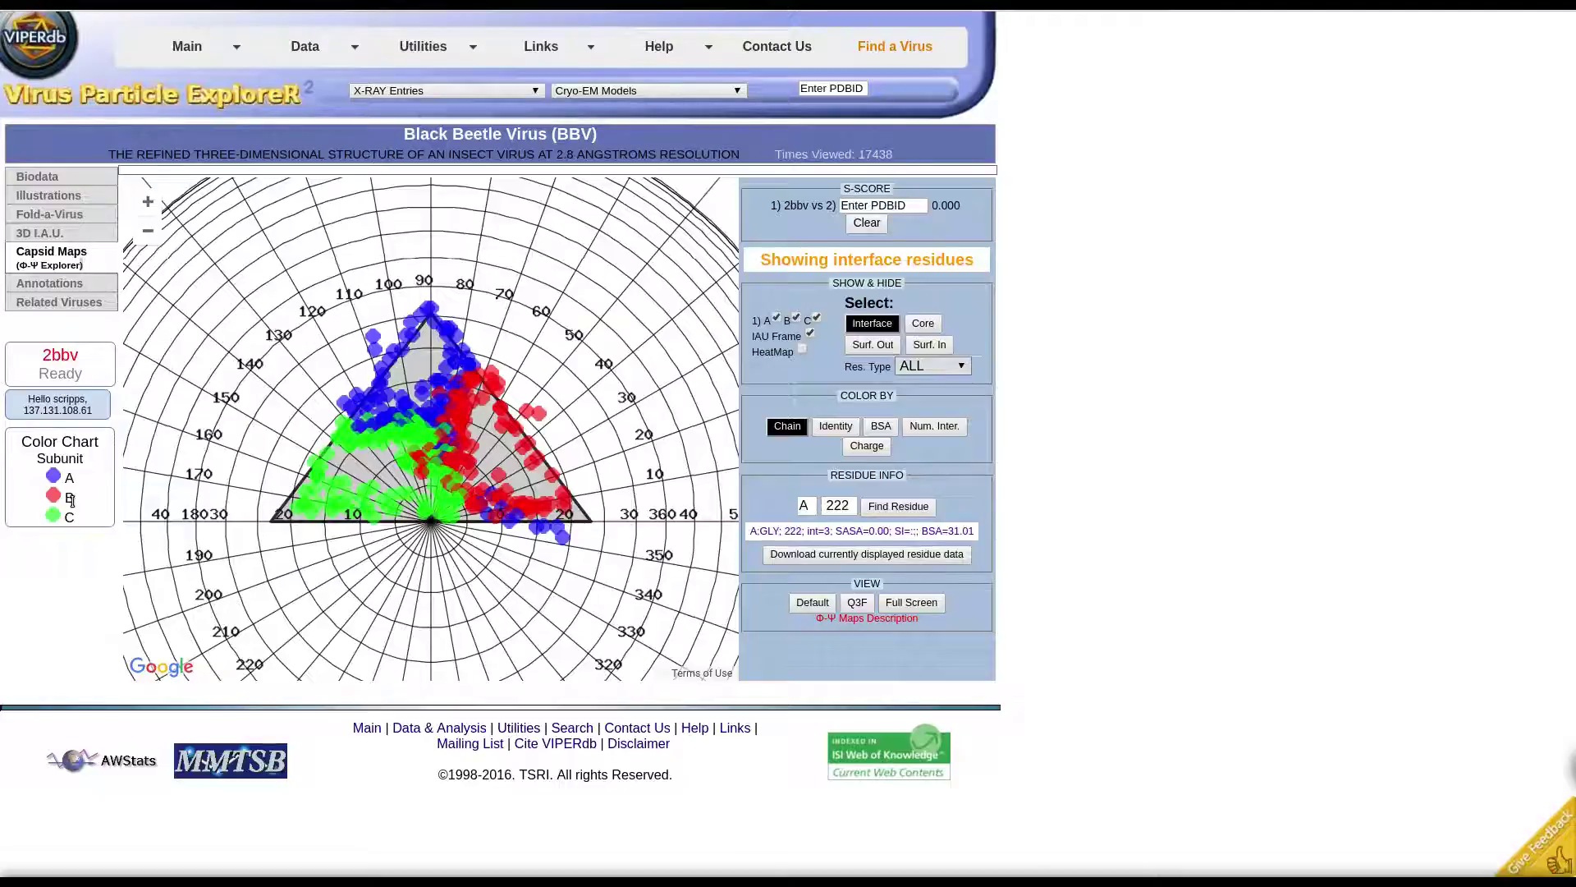
# Step: Toggle the display of subunit A and the IAU frame off and back on in the capsid map
pyautogui.click(777, 319)
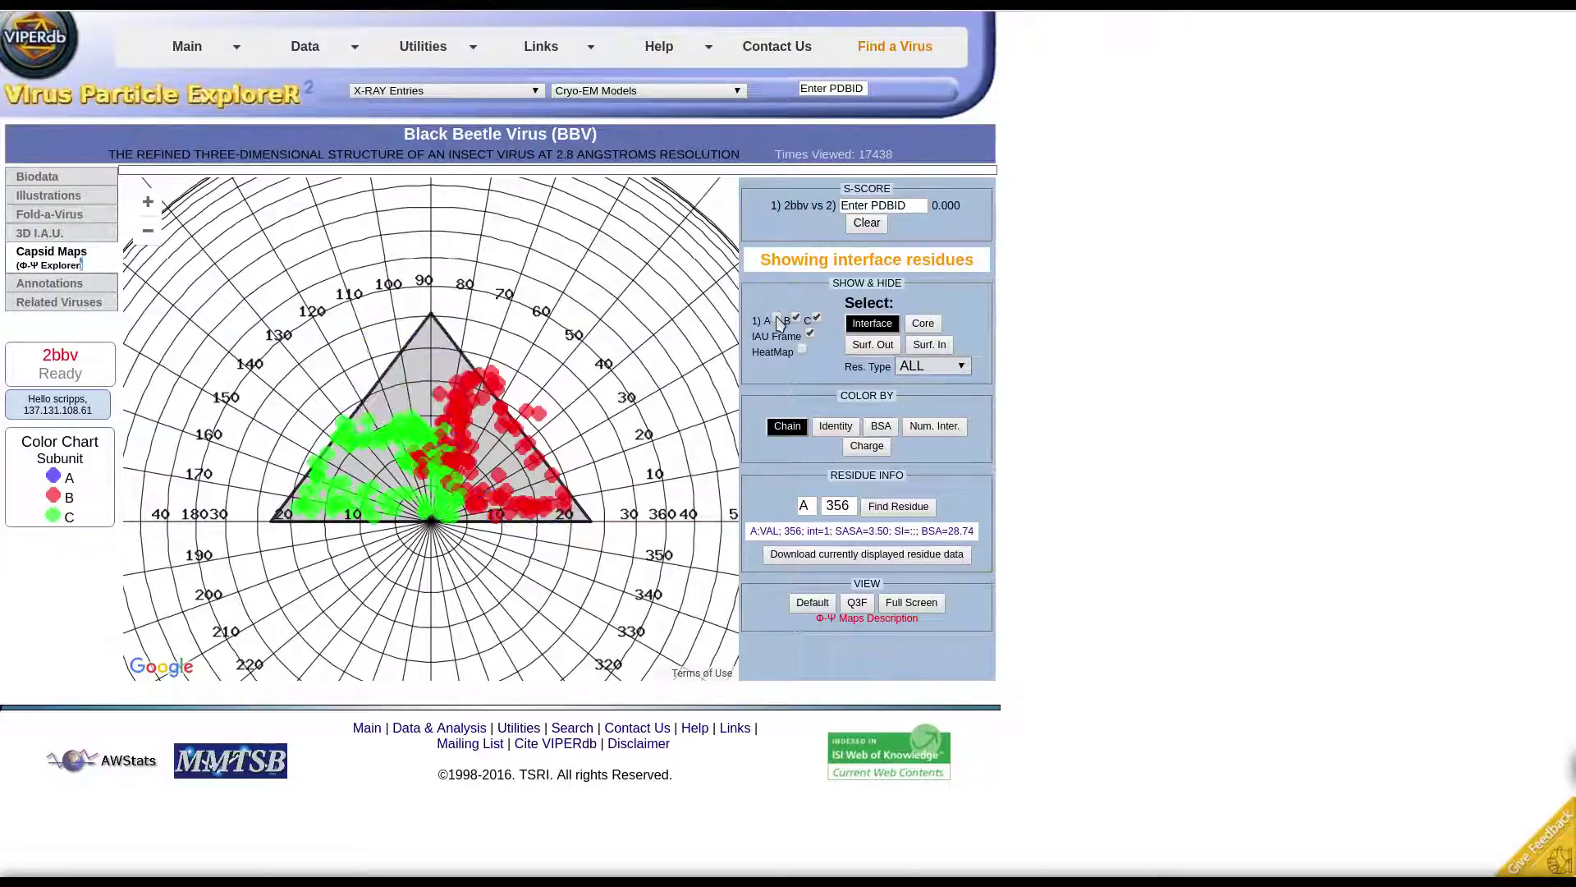
pyautogui.click(778, 320)
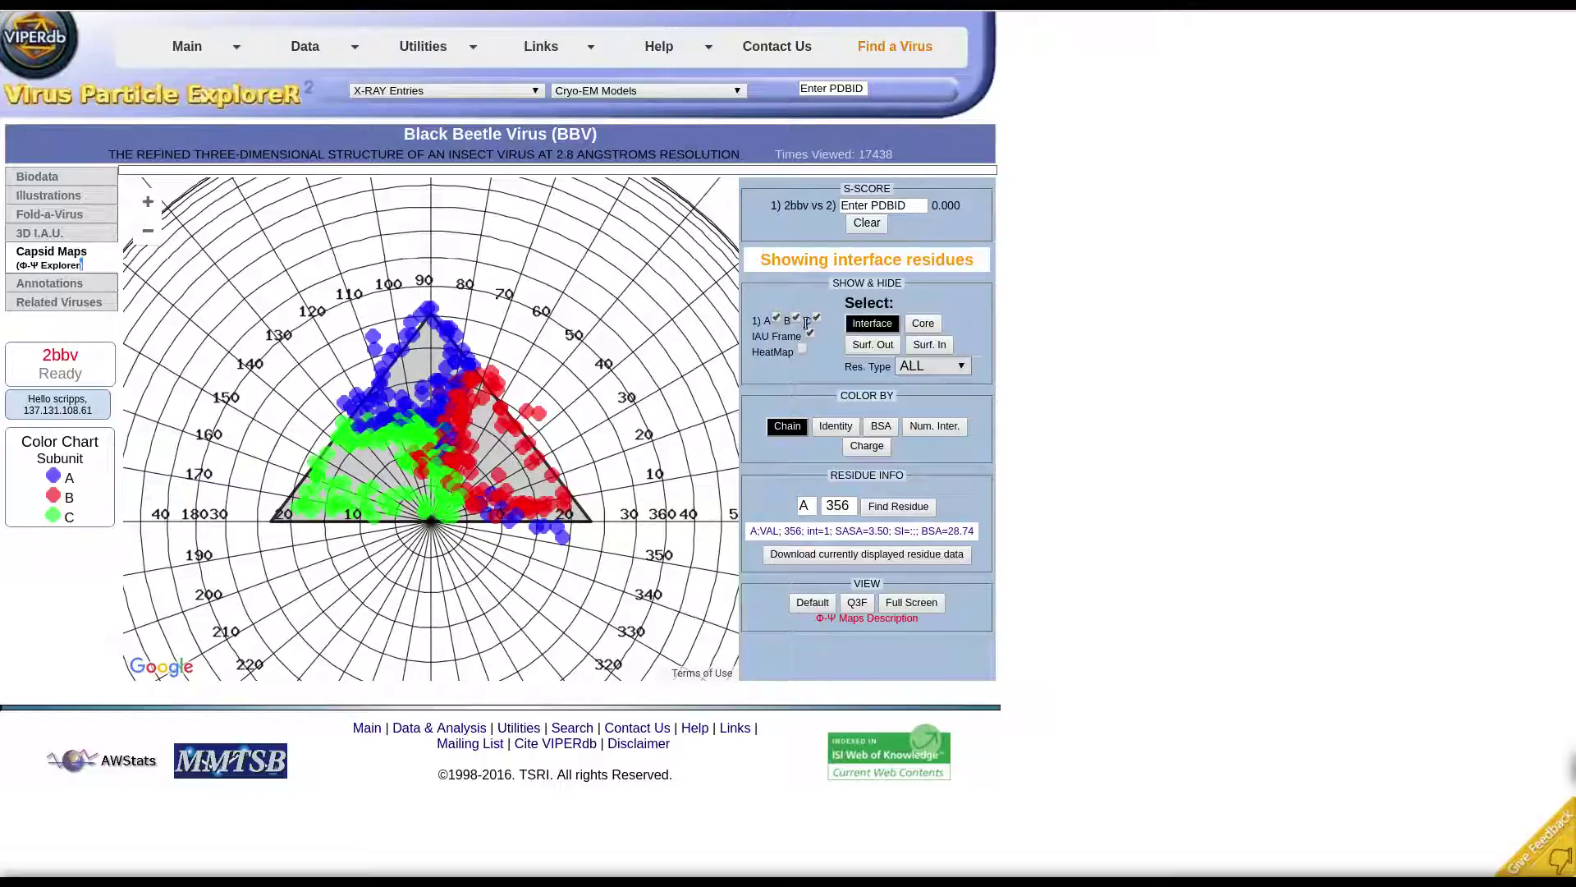
pyautogui.click(811, 336)
pyautogui.click(811, 334)
# Step: Display the core, outer-surface and inner-surface residues one after another, ending on the interface residues
pyautogui.click(866, 327)
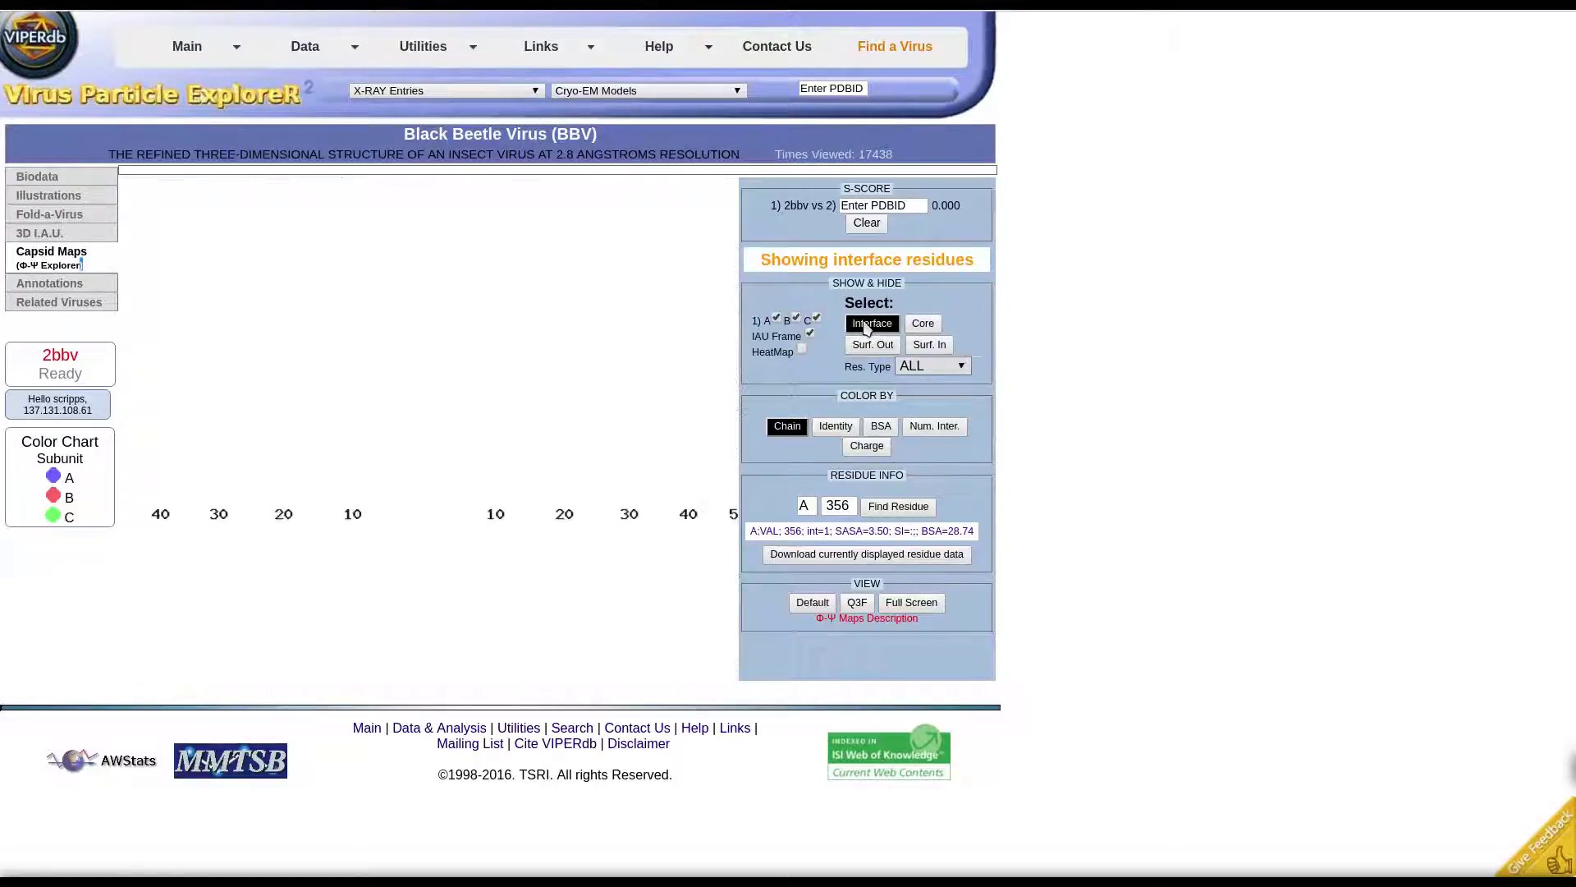
pyautogui.click(926, 326)
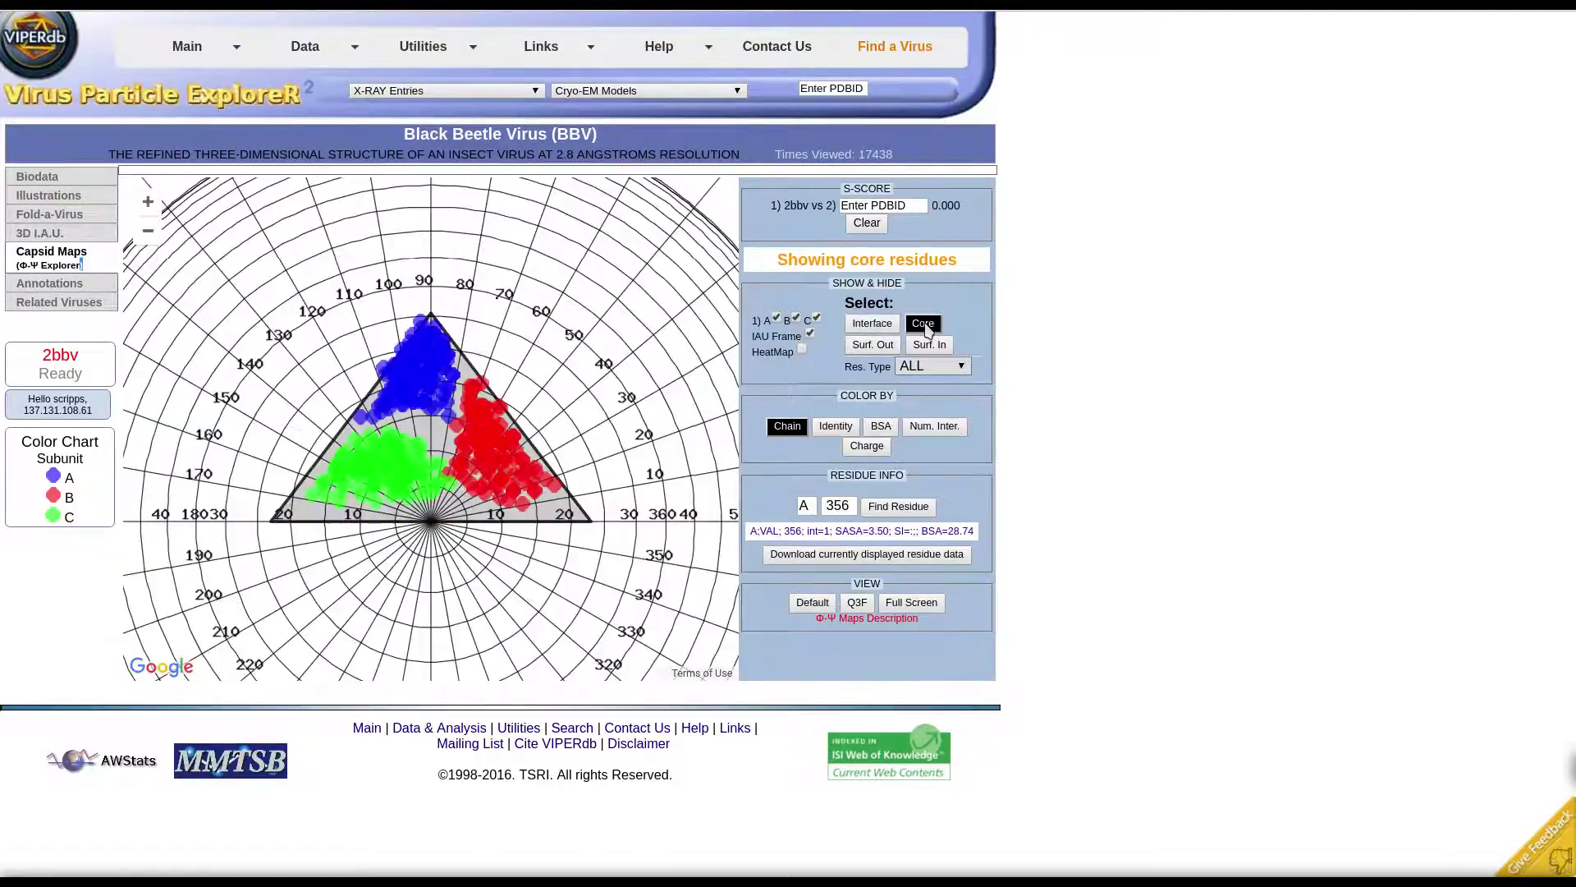
pyautogui.click(875, 345)
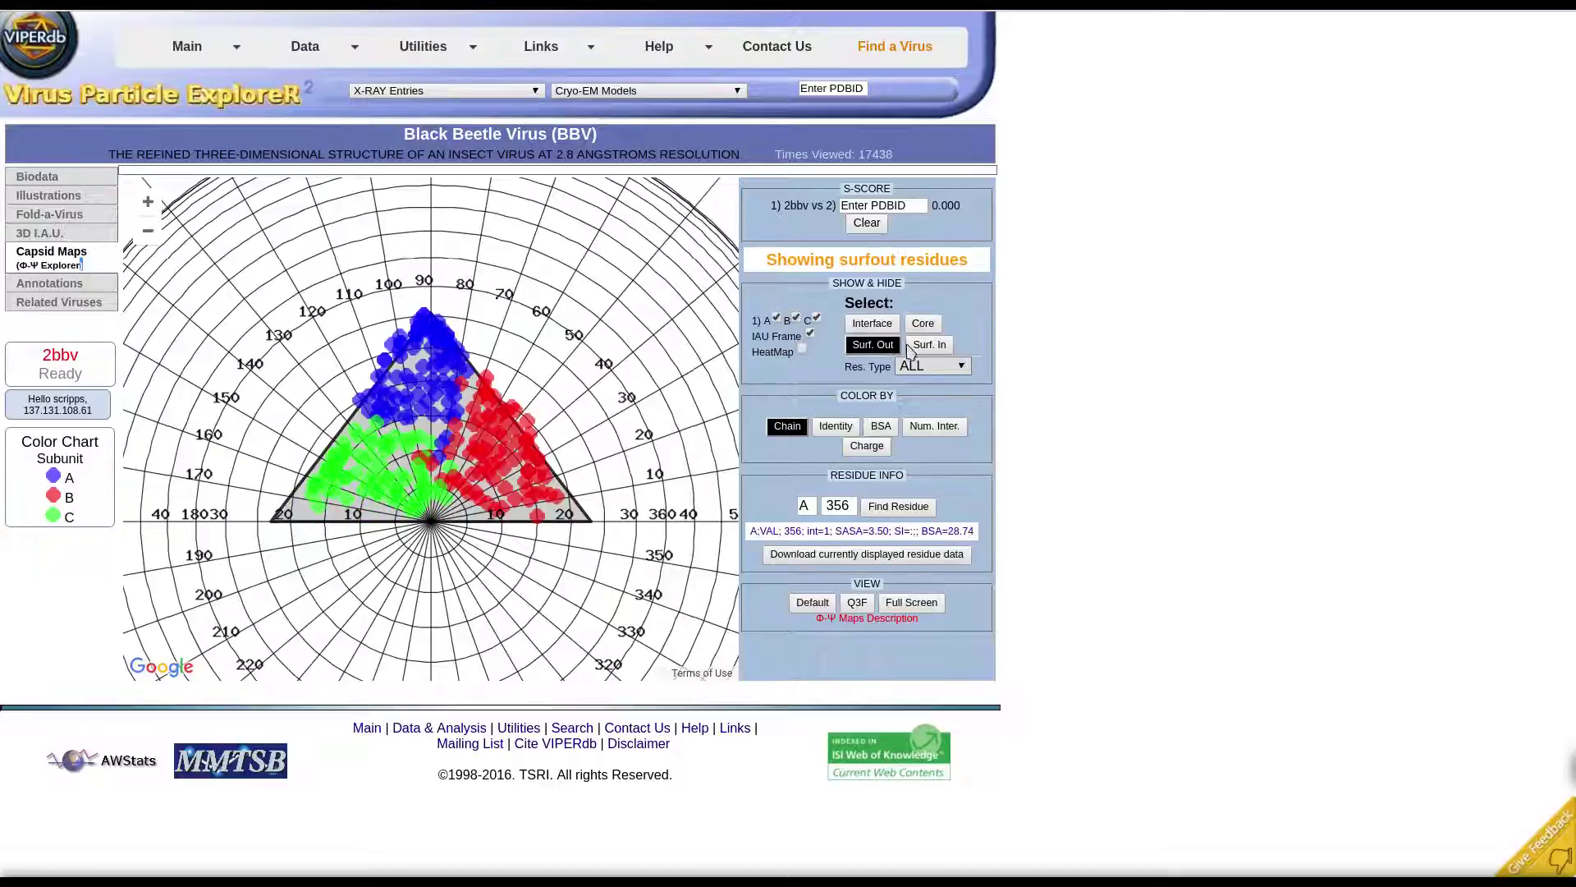
pyautogui.click(921, 345)
pyautogui.click(887, 325)
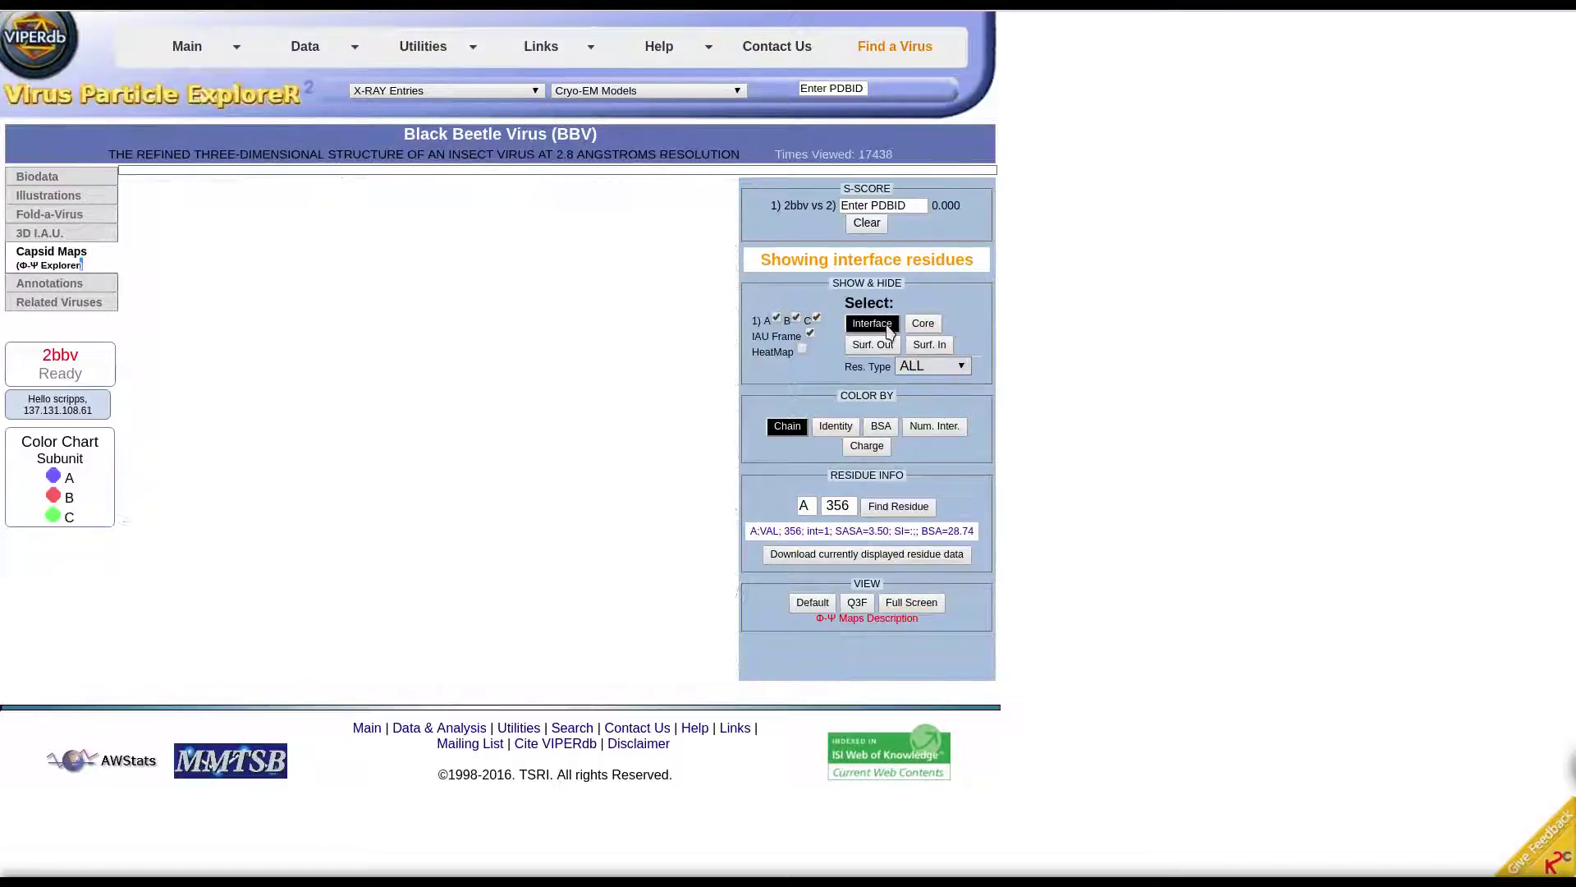
# Step: Filter the interface residues by type ARG and by GLU, and return the residue type to ALL
pyautogui.click(927, 369)
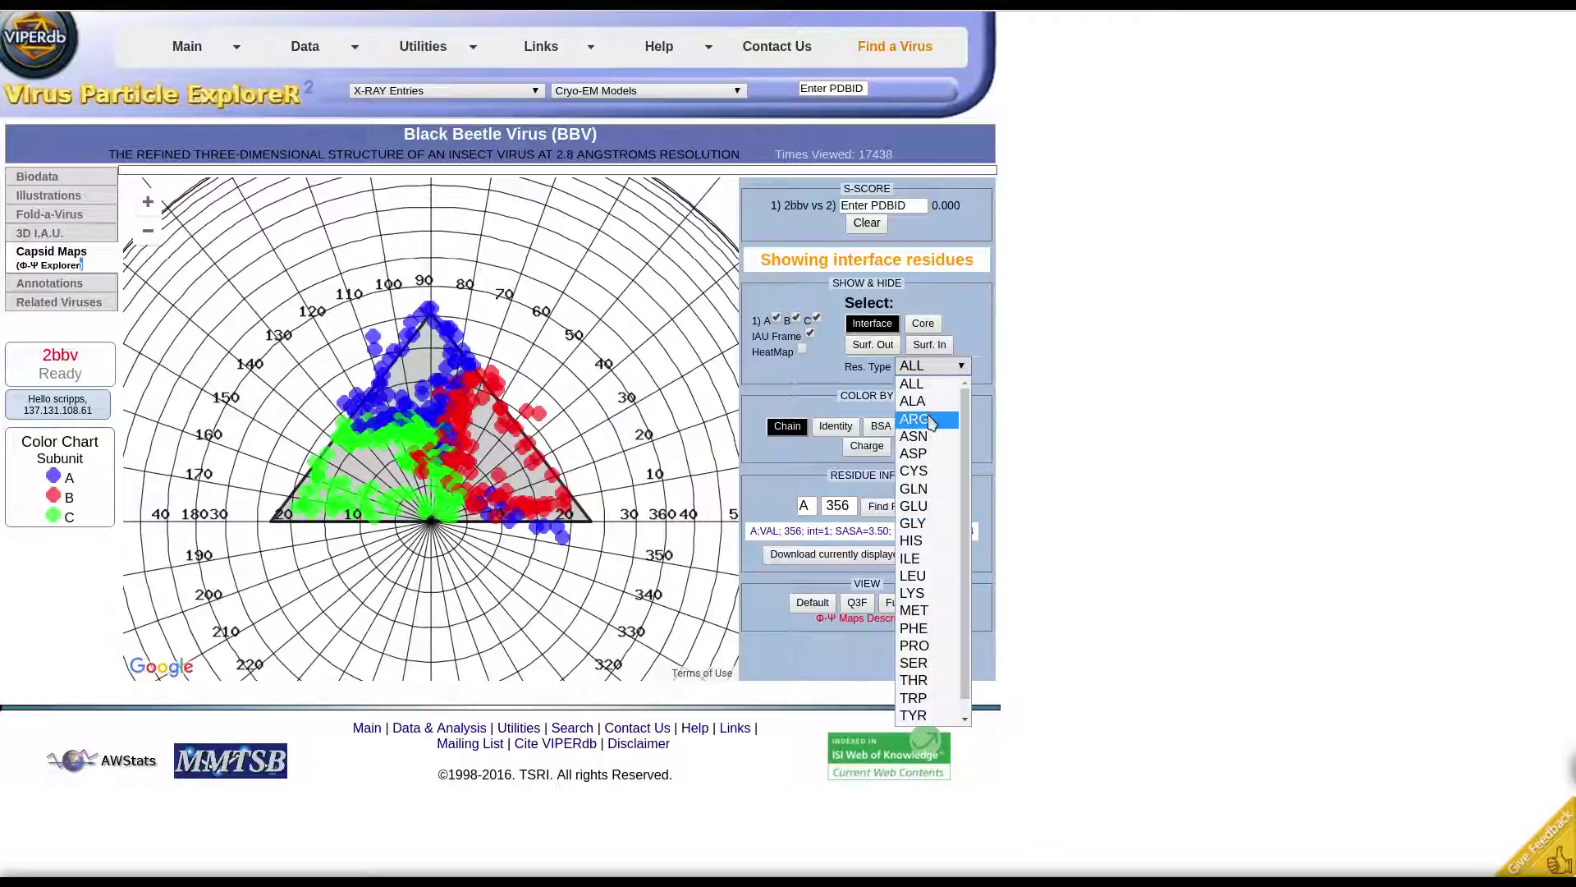
pyautogui.click(931, 415)
pyautogui.click(931, 367)
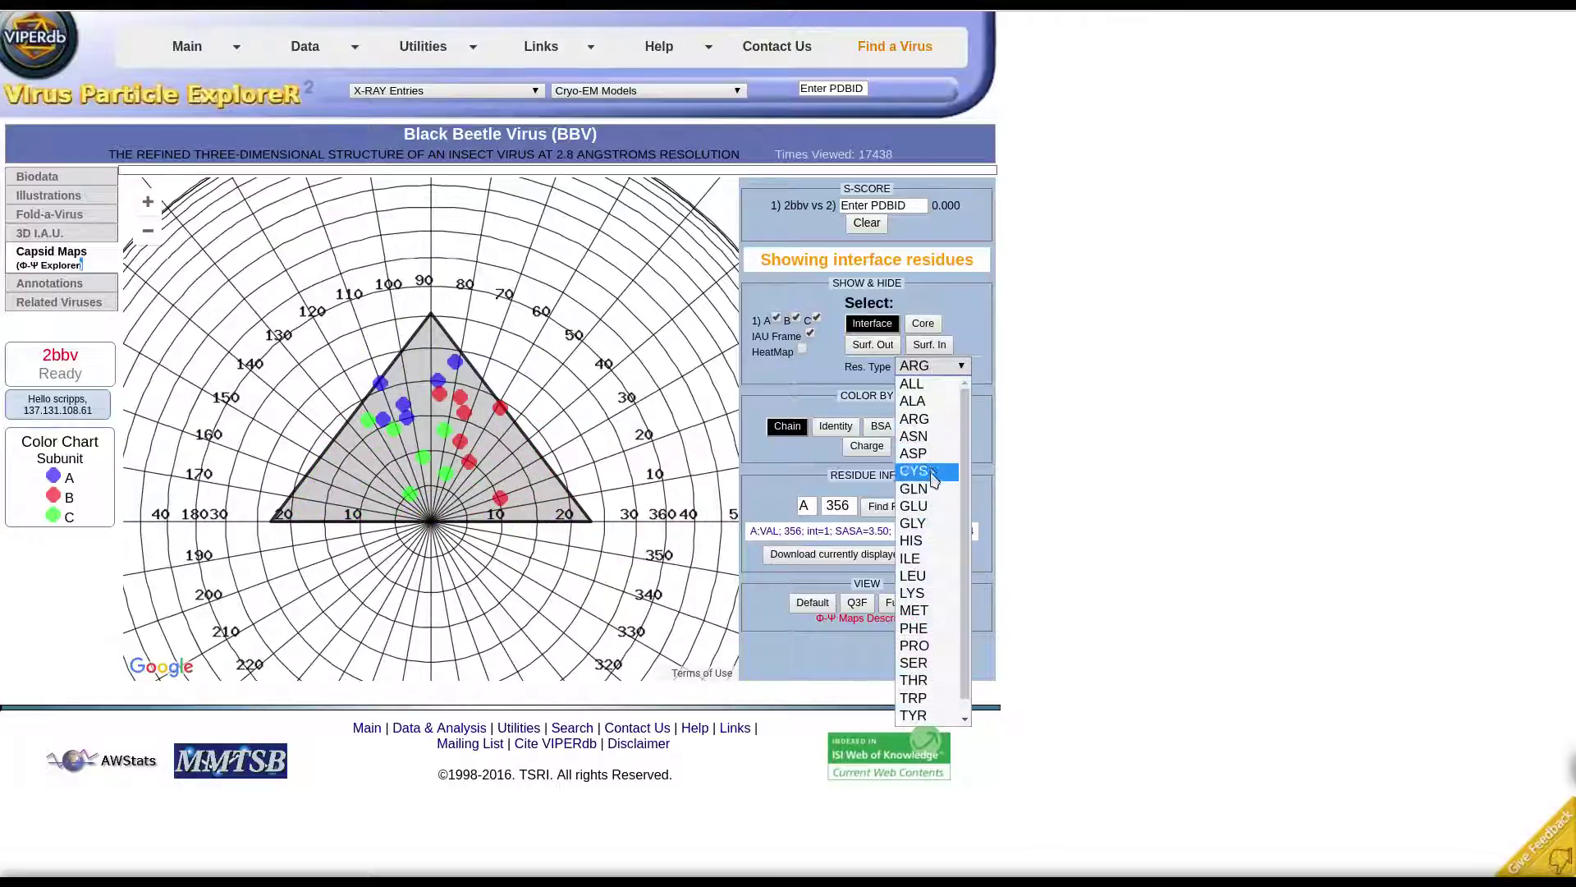
pyautogui.click(933, 509)
pyautogui.click(929, 367)
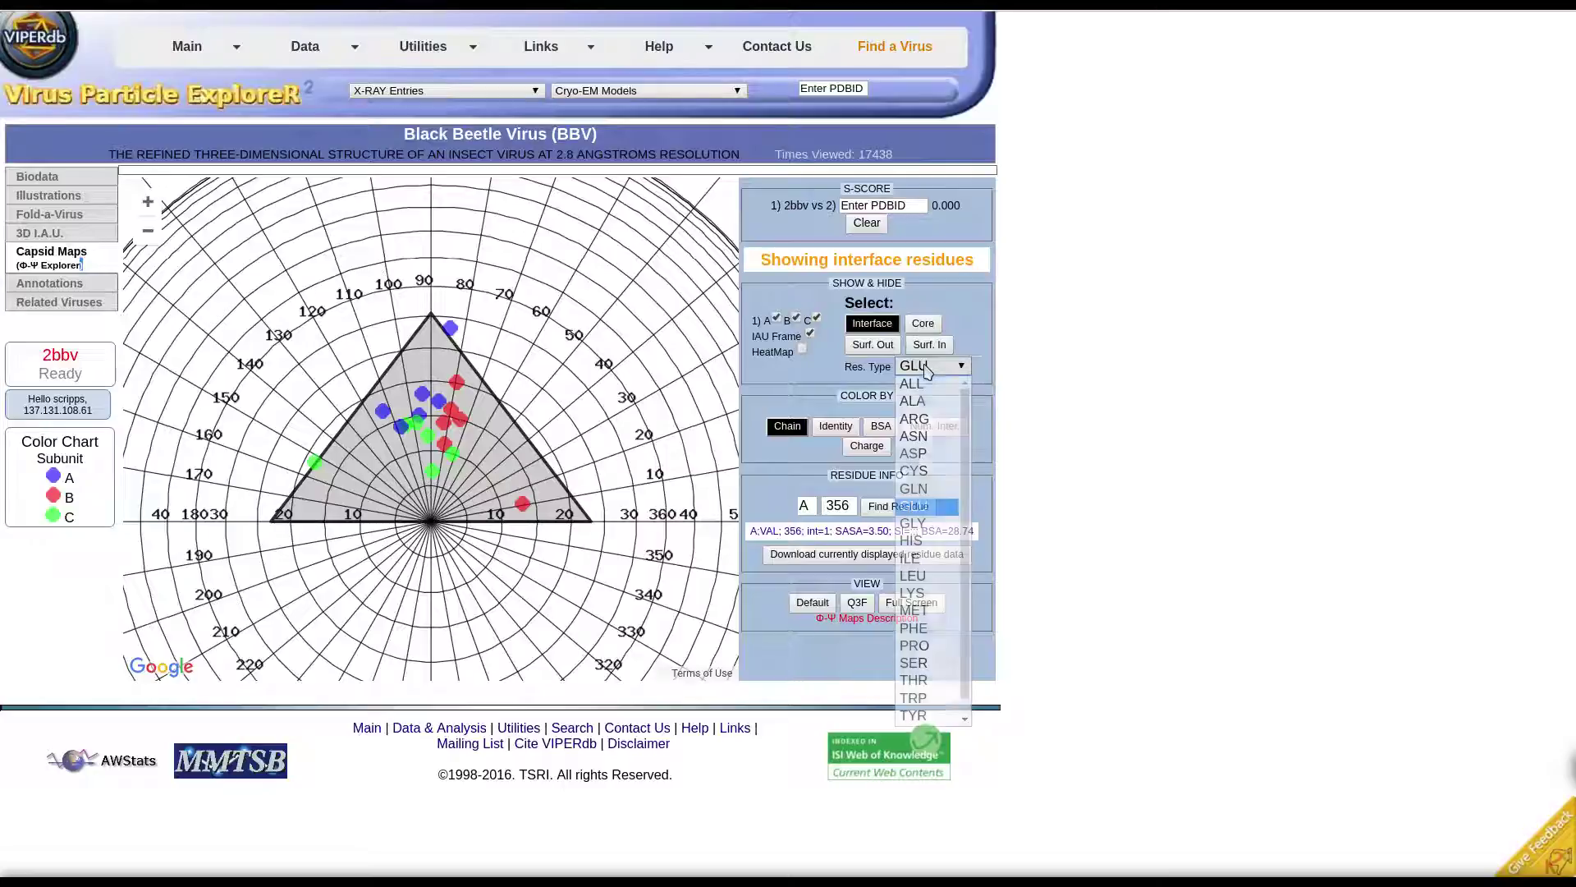
pyautogui.click(928, 386)
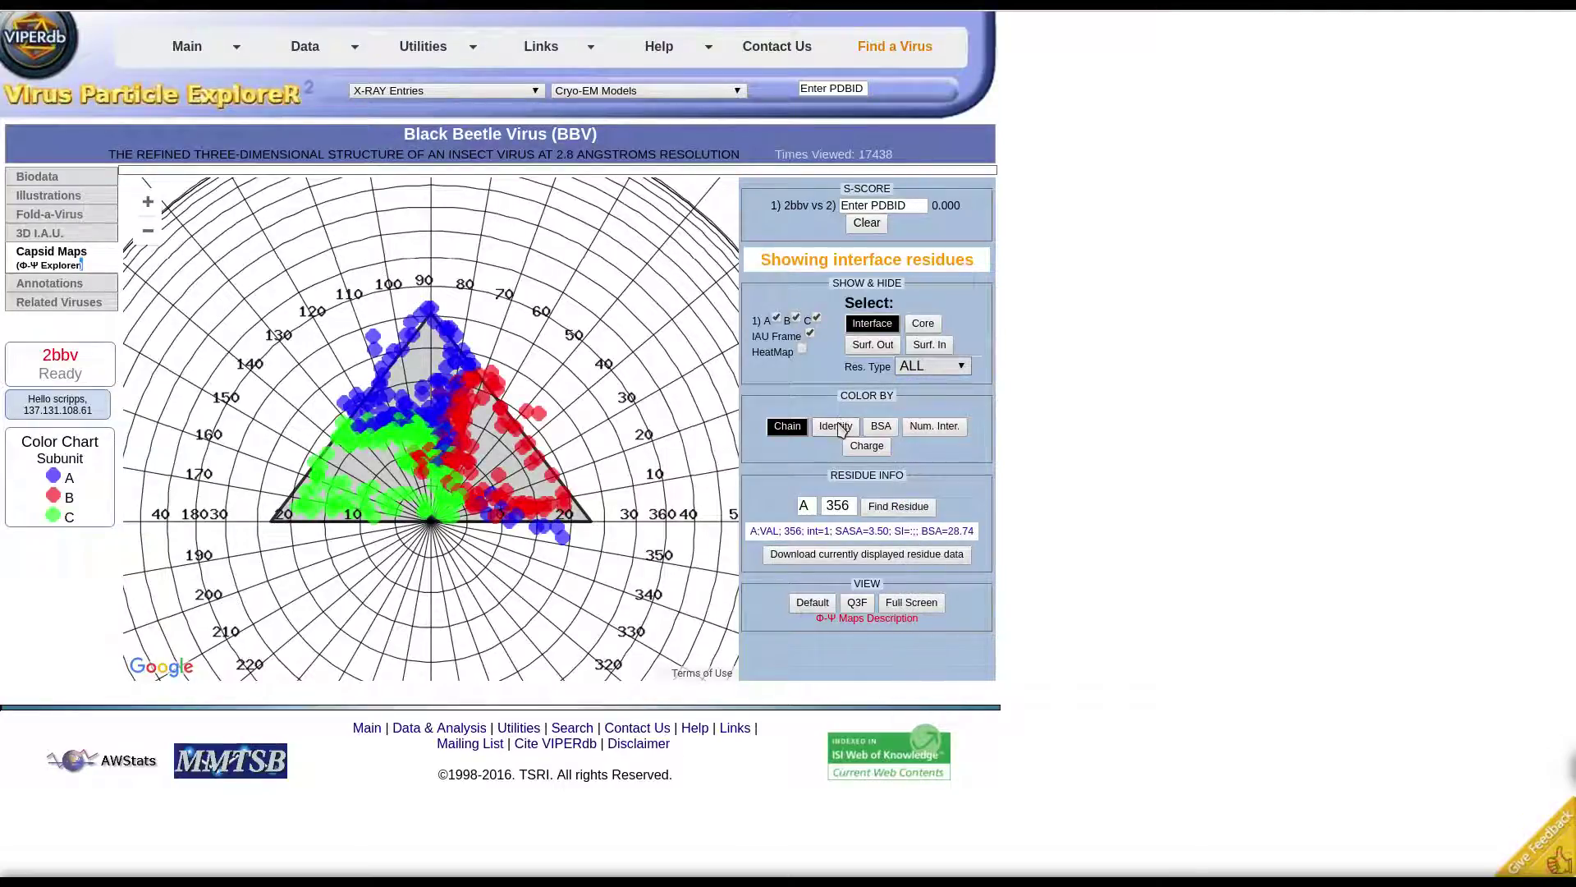
# Step: Color the residues by Identity, BSA, number of interactions and Charge in turn, and return to coloring by Chain
pyautogui.click(843, 424)
pyautogui.click(880, 427)
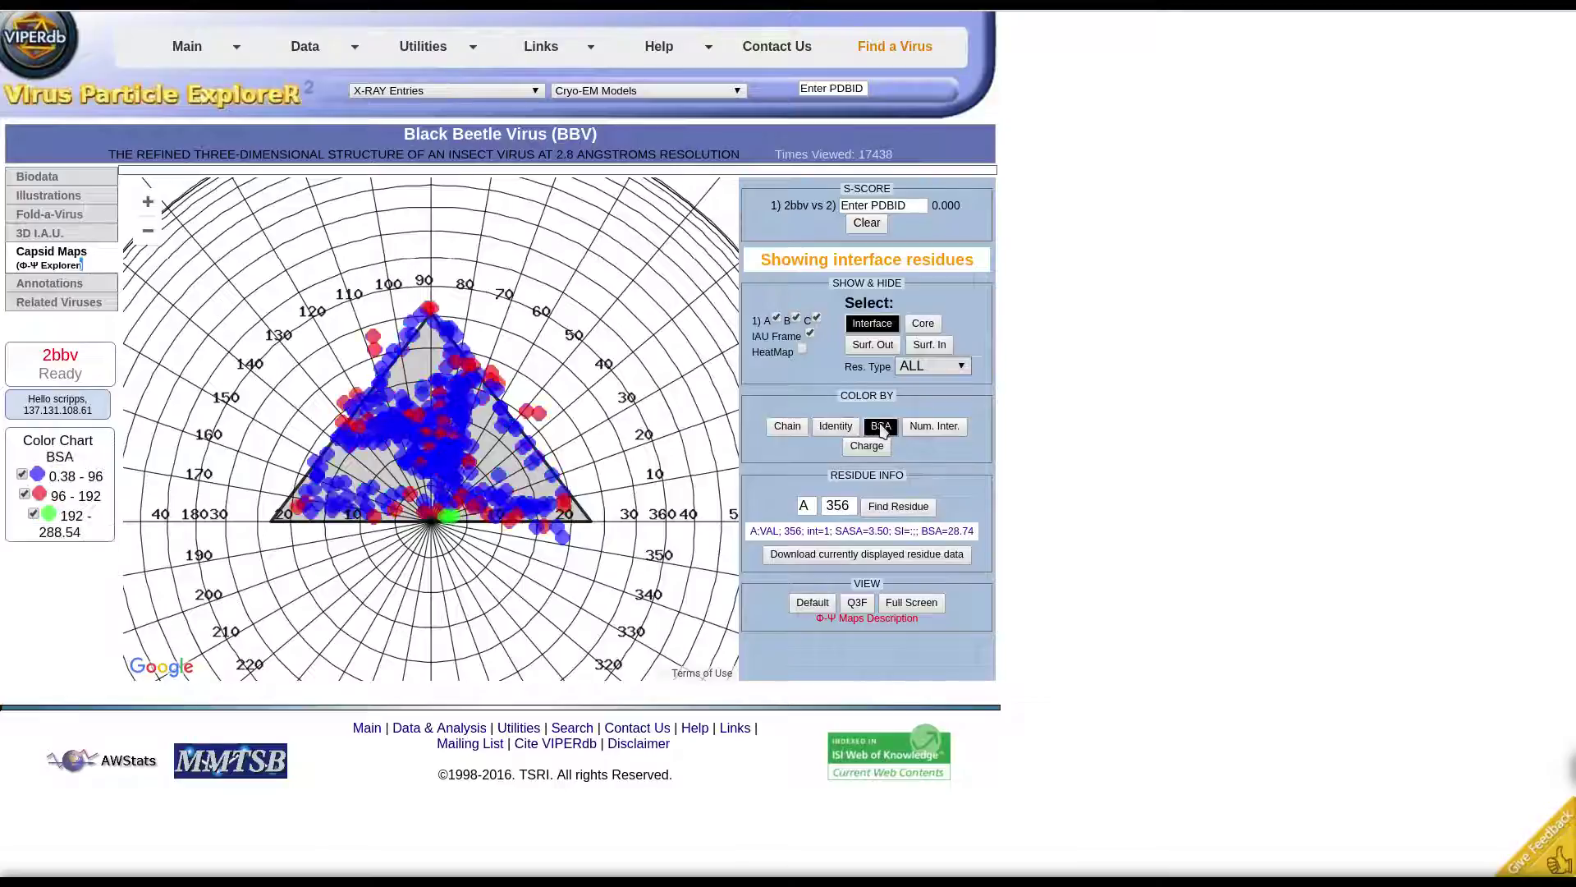
pyautogui.click(925, 427)
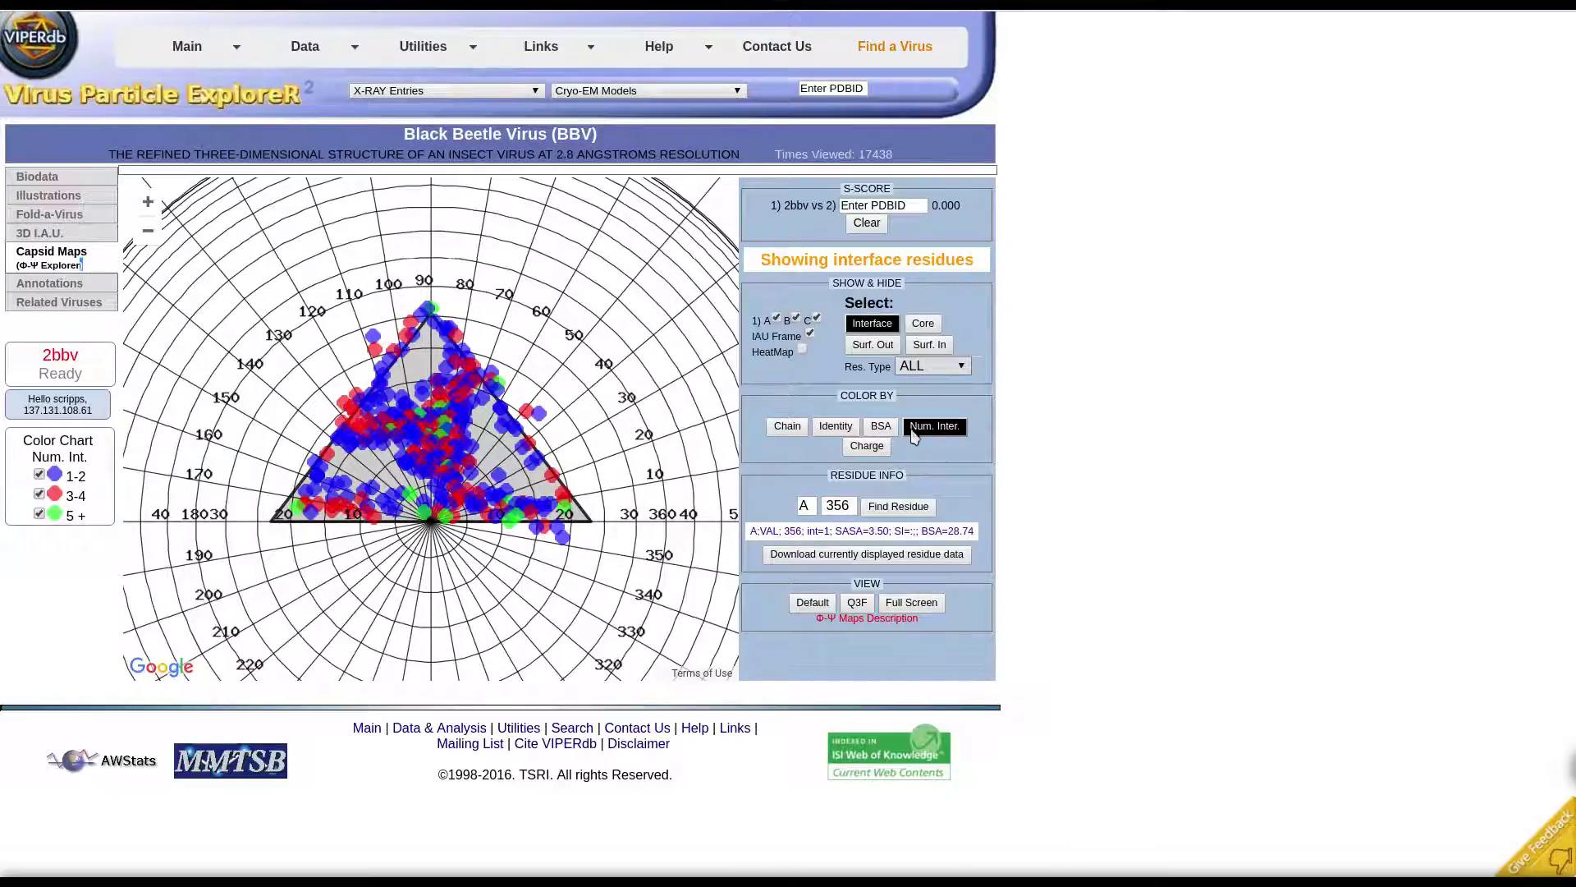
pyautogui.click(866, 446)
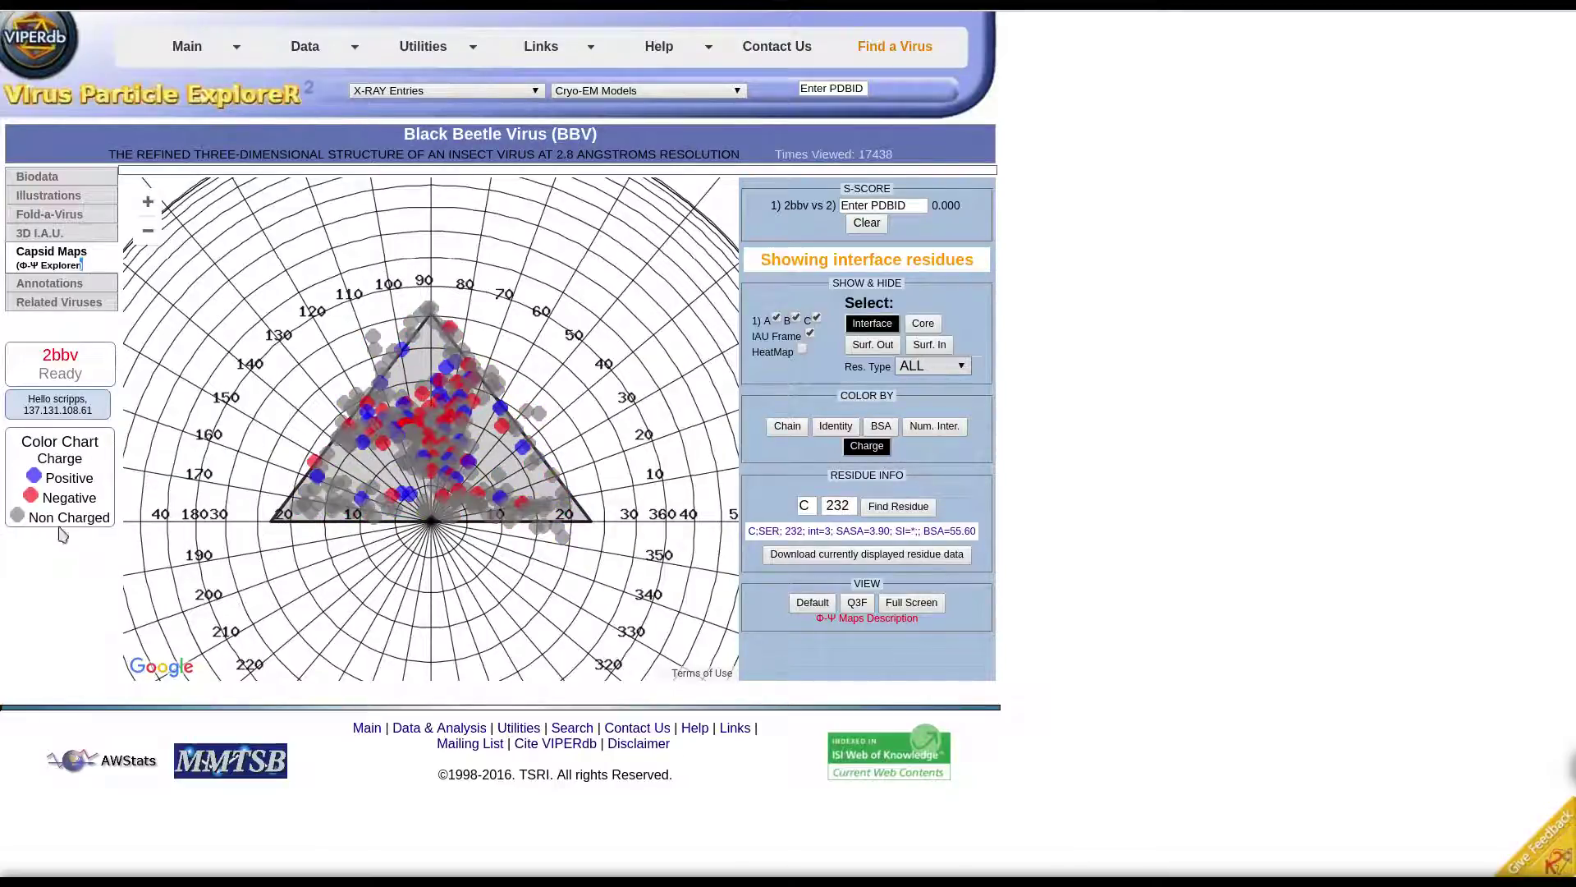
pyautogui.click(789, 431)
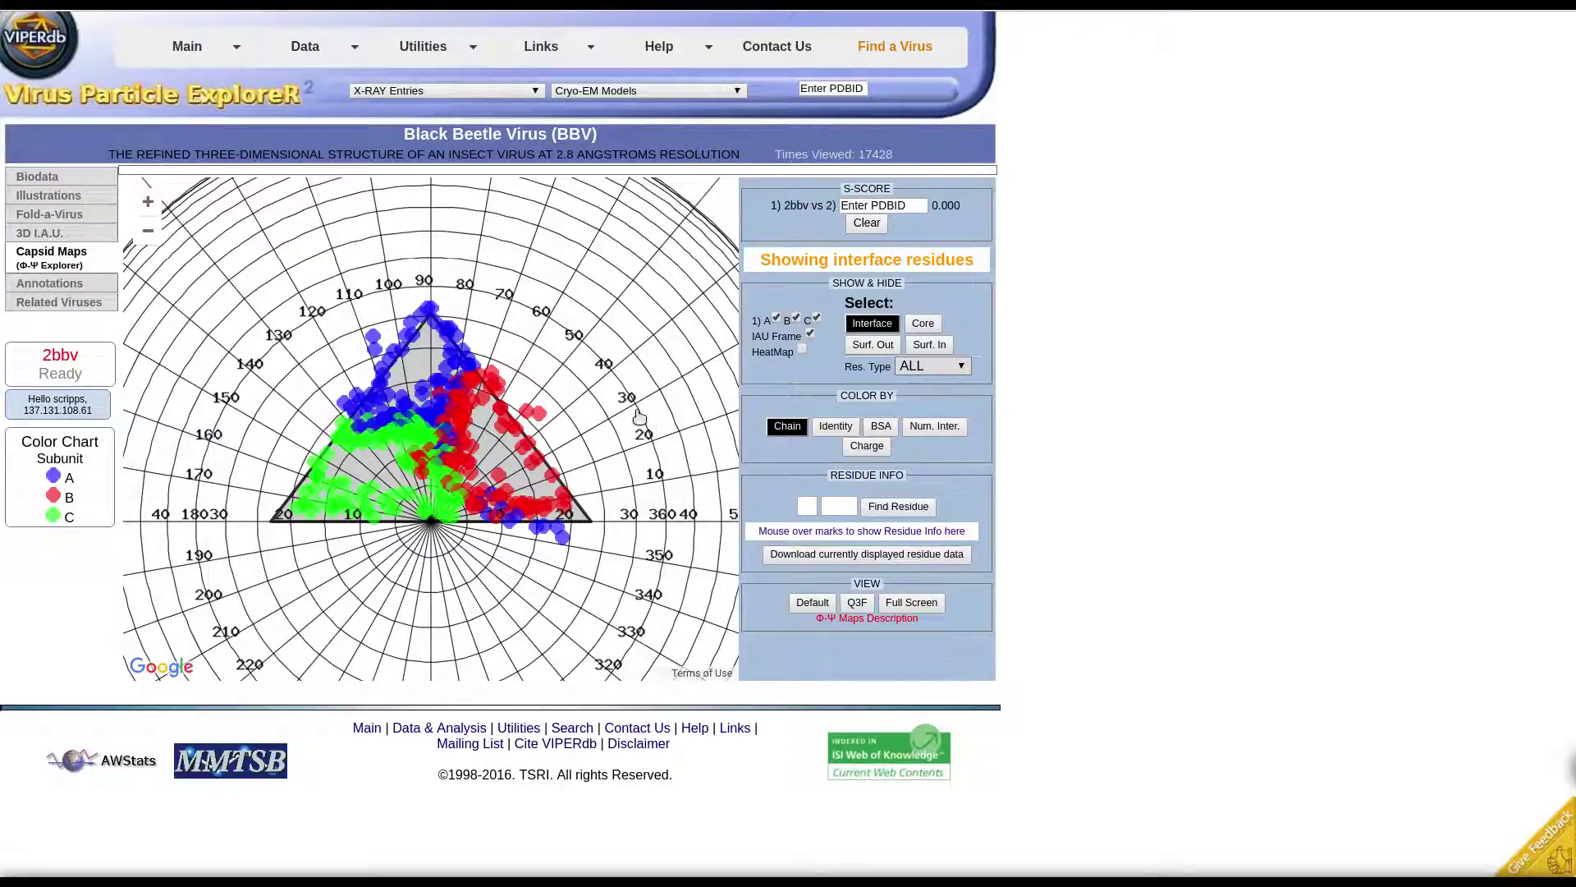
# Step: Examine individual interface residues up close on the capsid map, opening and closing the details of subunit A's GLN 201
pyautogui.scroll(2, 639, 417)
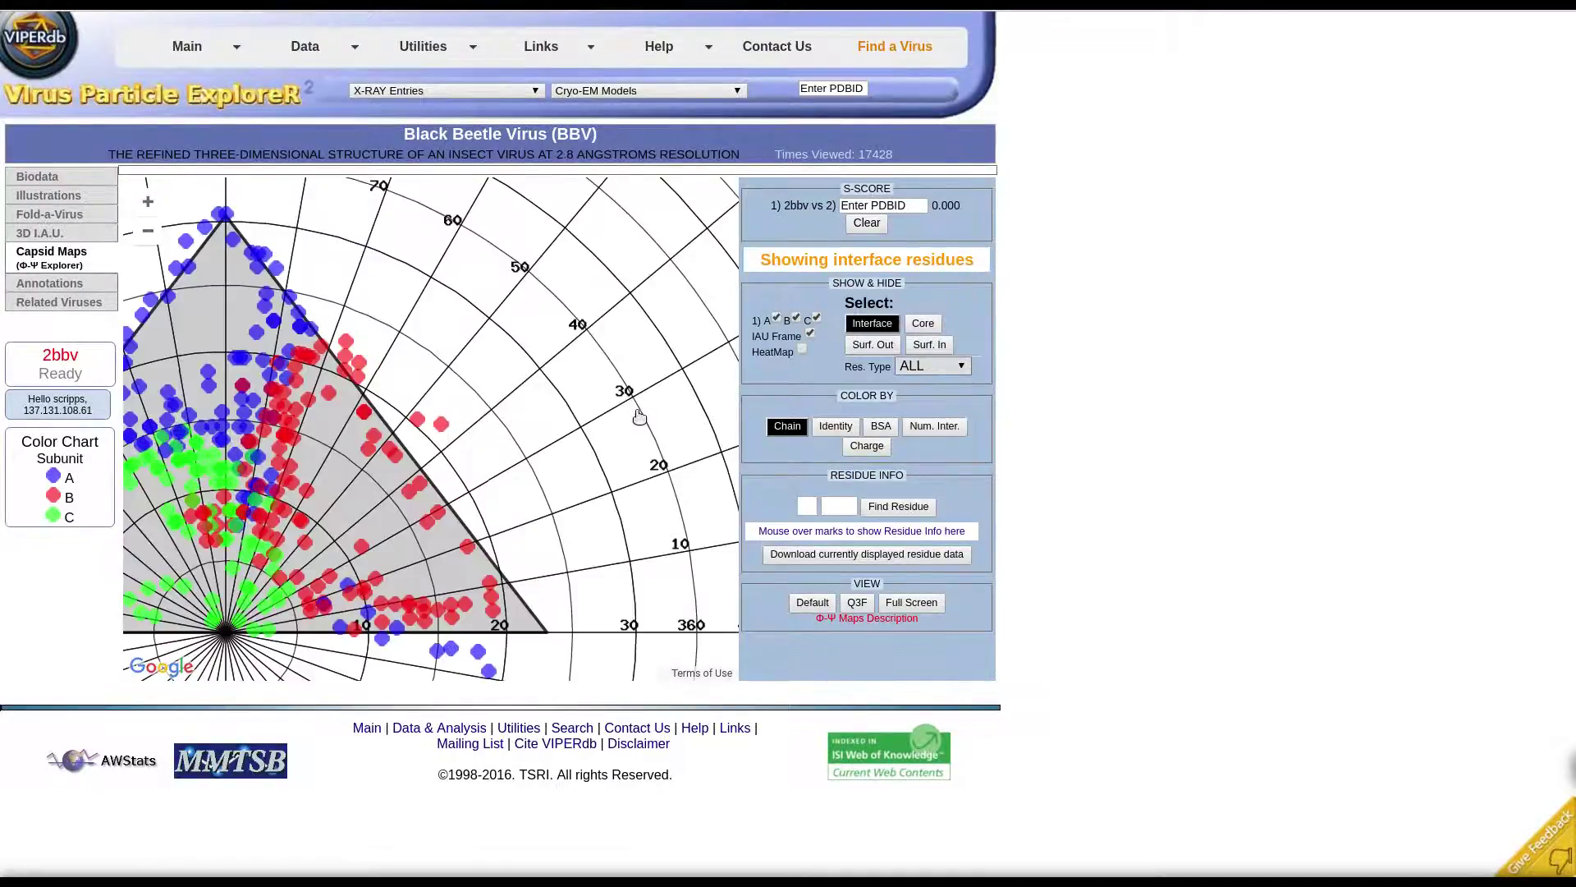
pyautogui.scroll(1, 599, 422)
pyautogui.scroll(-3, 586, 422)
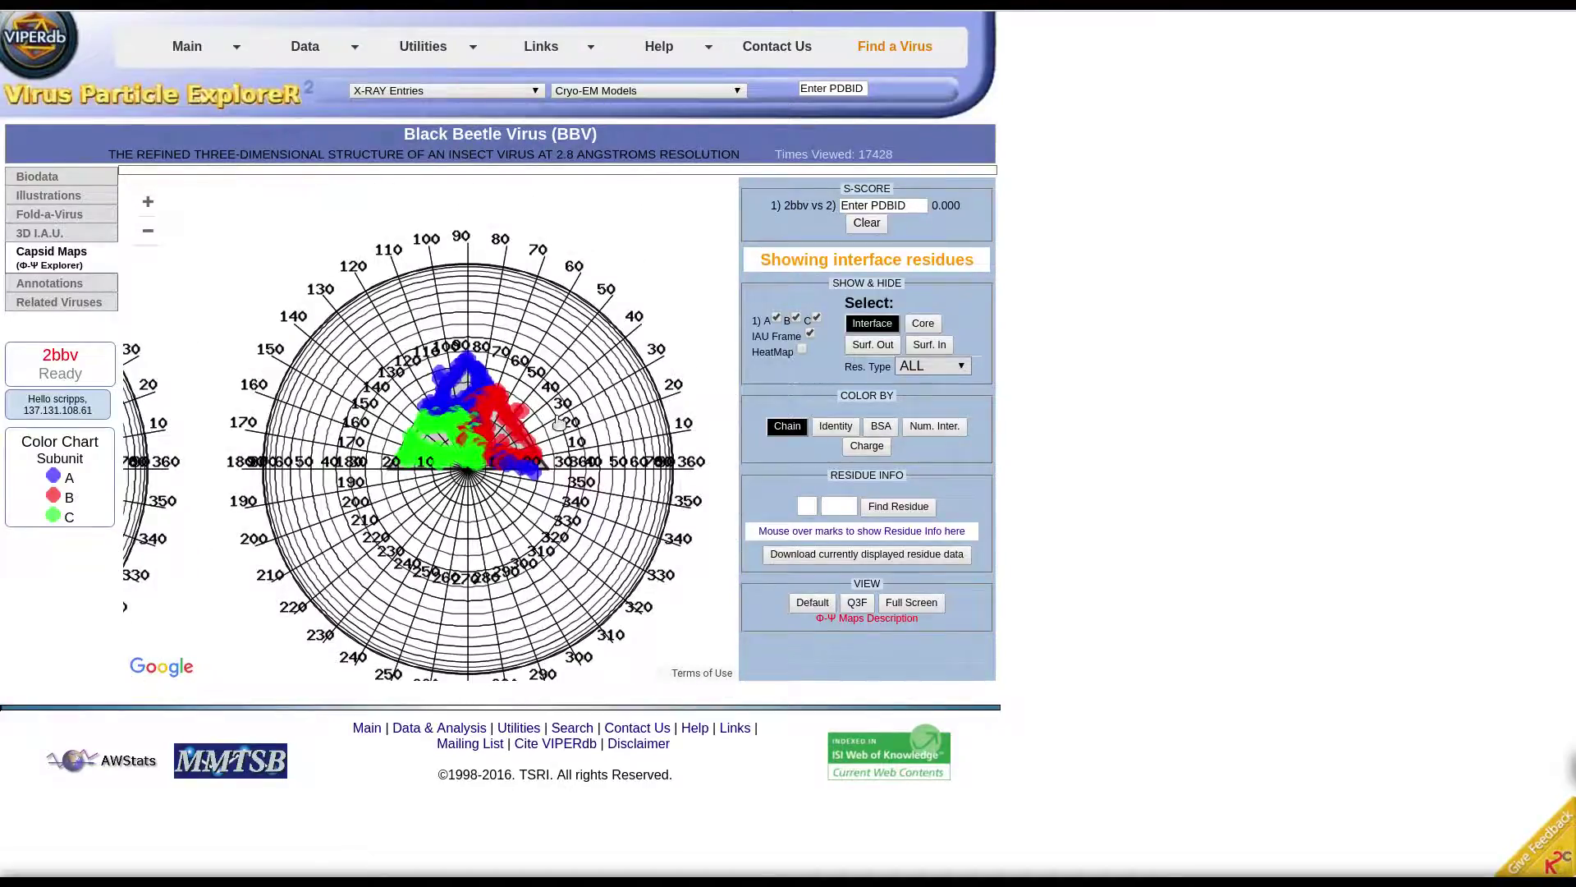
pyautogui.scroll(1, 559, 421)
pyautogui.moveTo(496, 418)
pyautogui.moveTo(505, 419); pyautogui.dragTo(619, 326)
pyautogui.scroll(3, 512, 431)
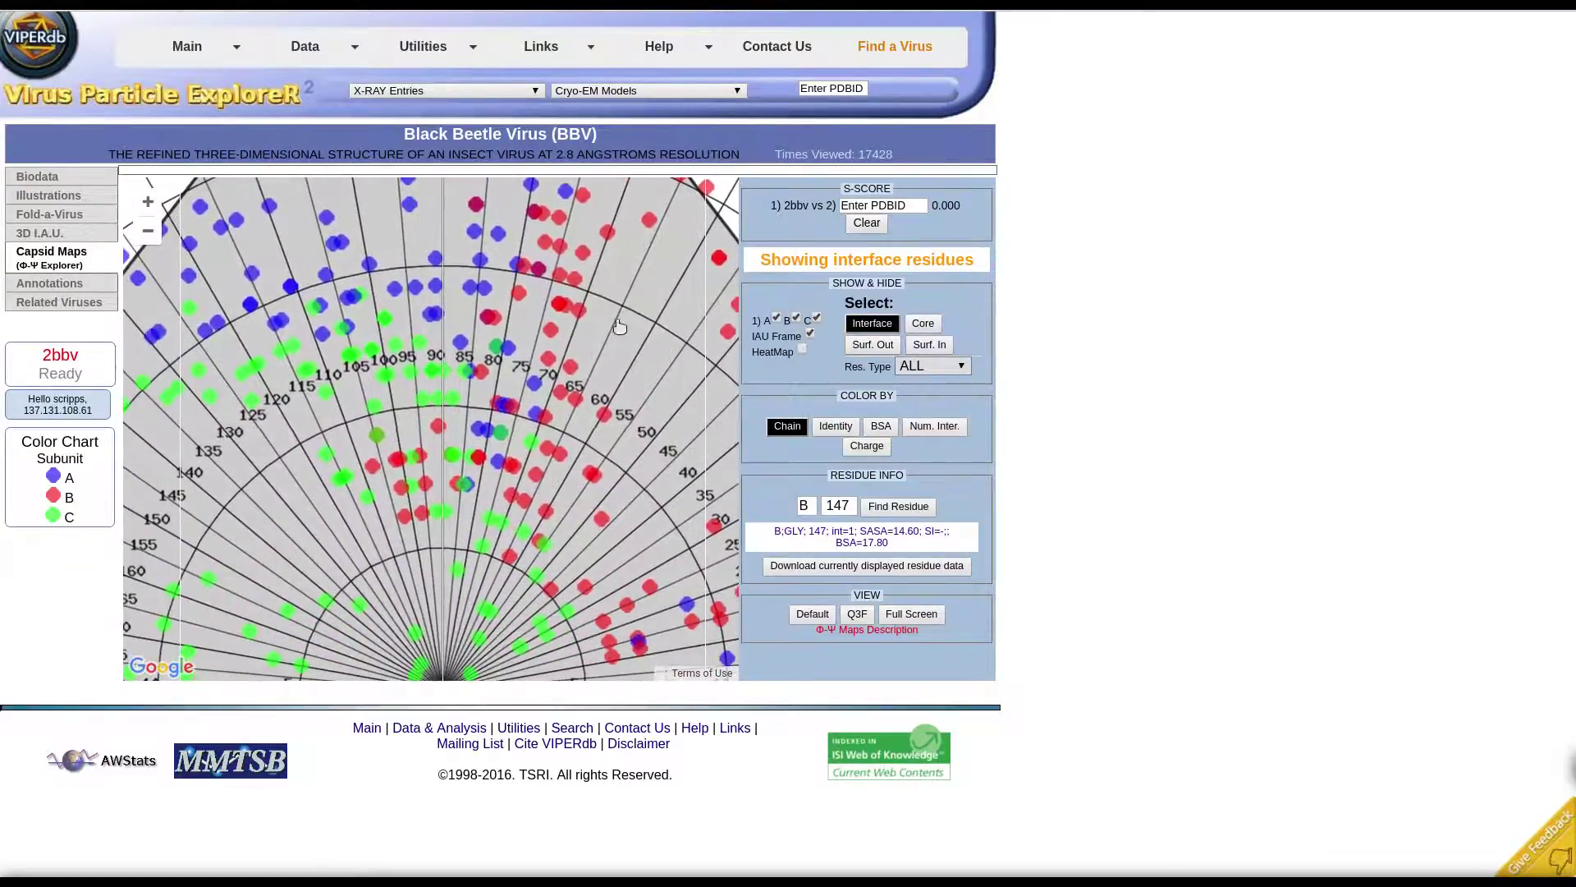
pyautogui.click(534, 386)
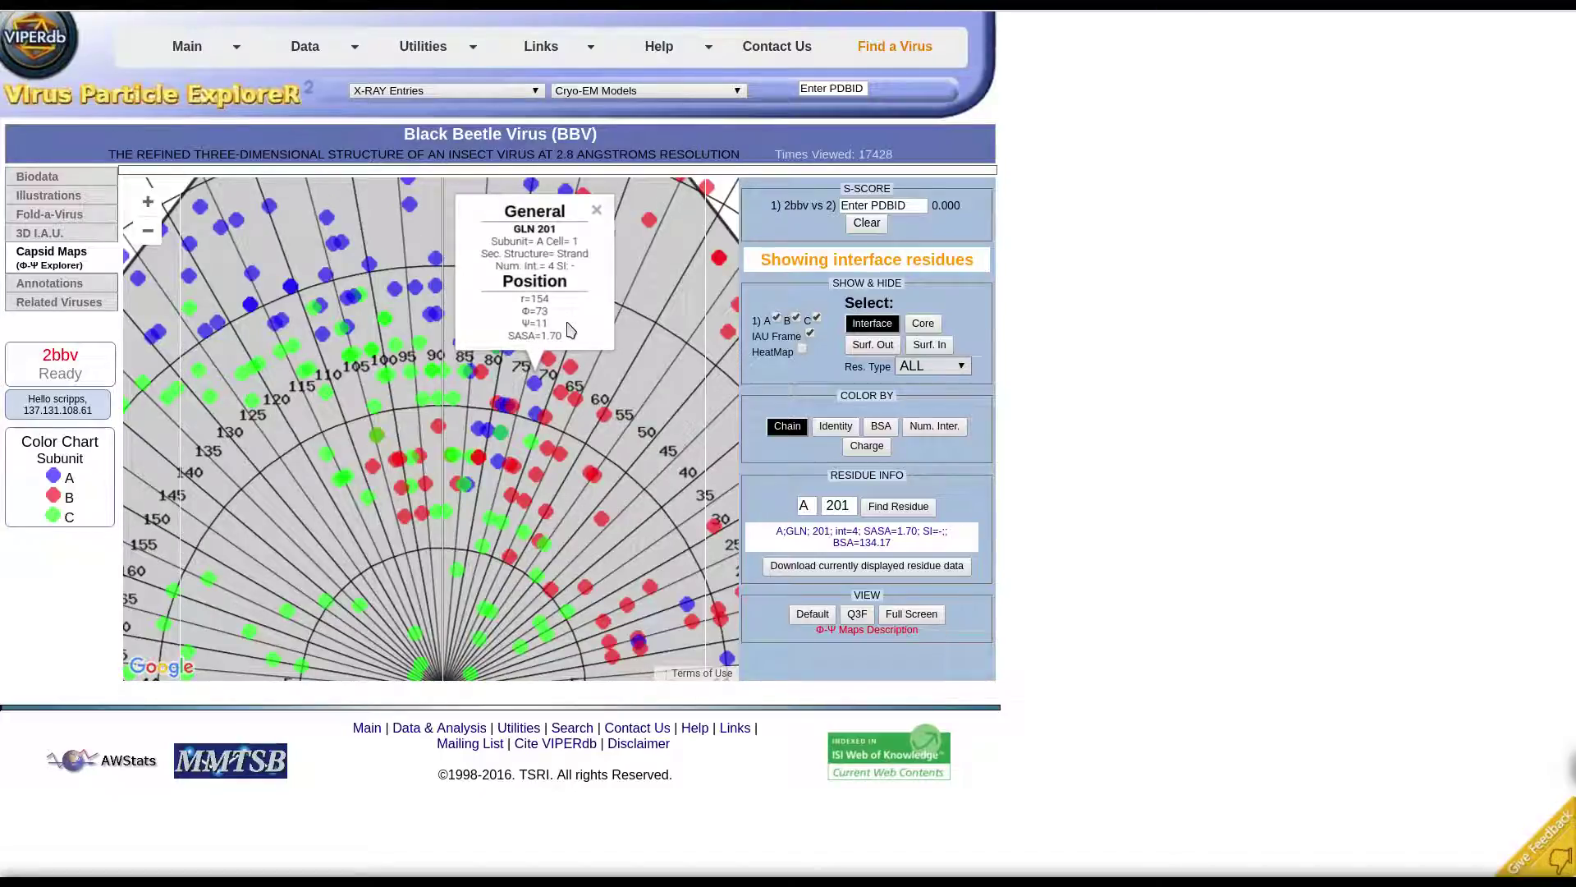
pyautogui.click(608, 220)
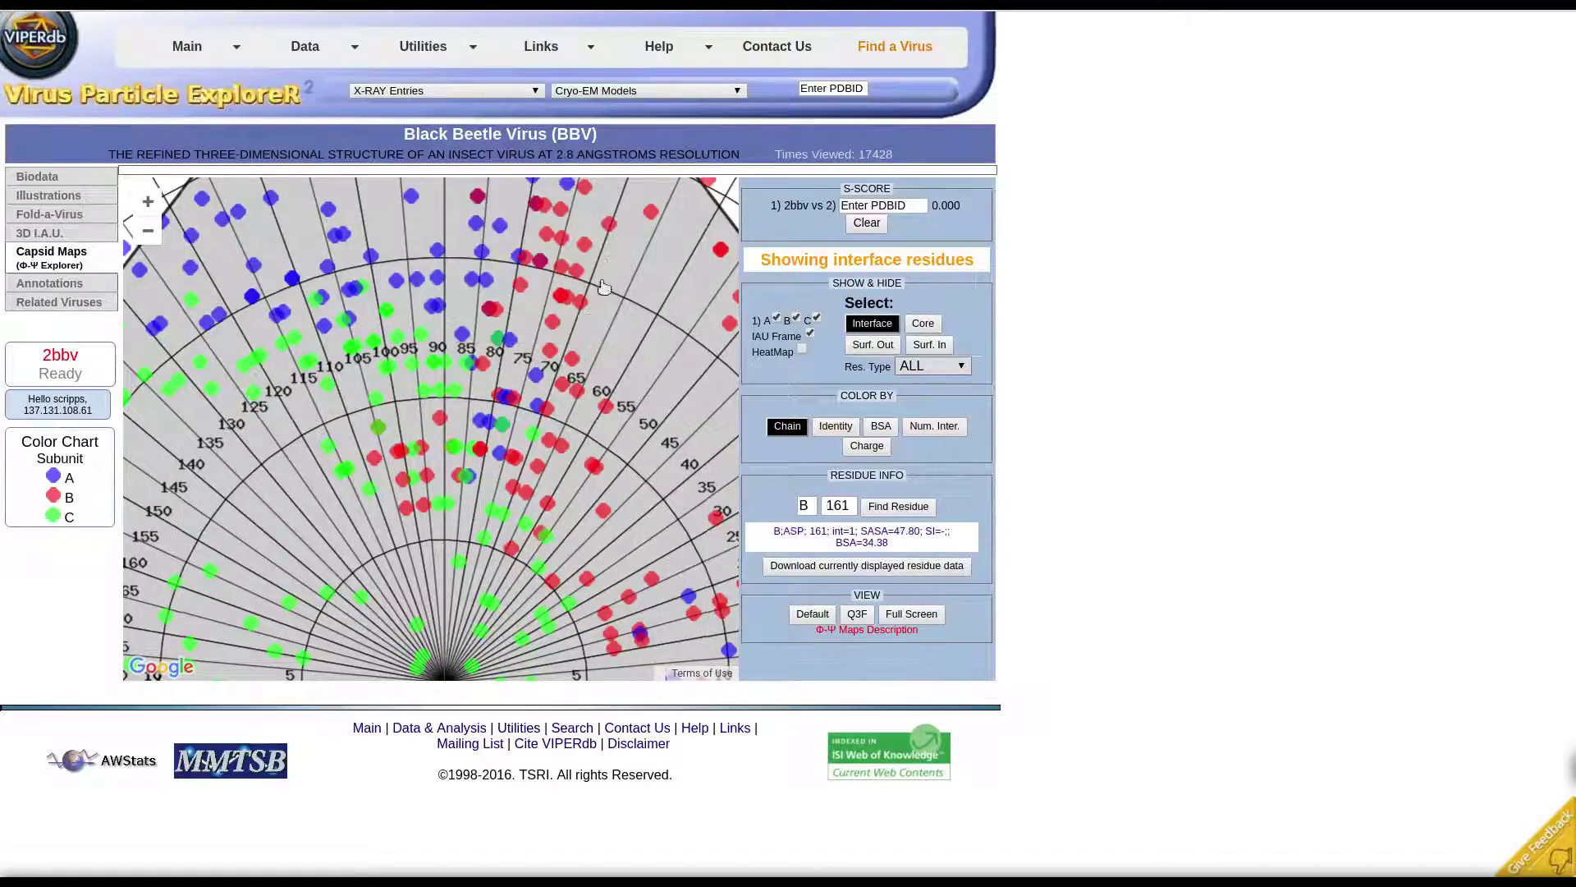
pyautogui.click(573, 361)
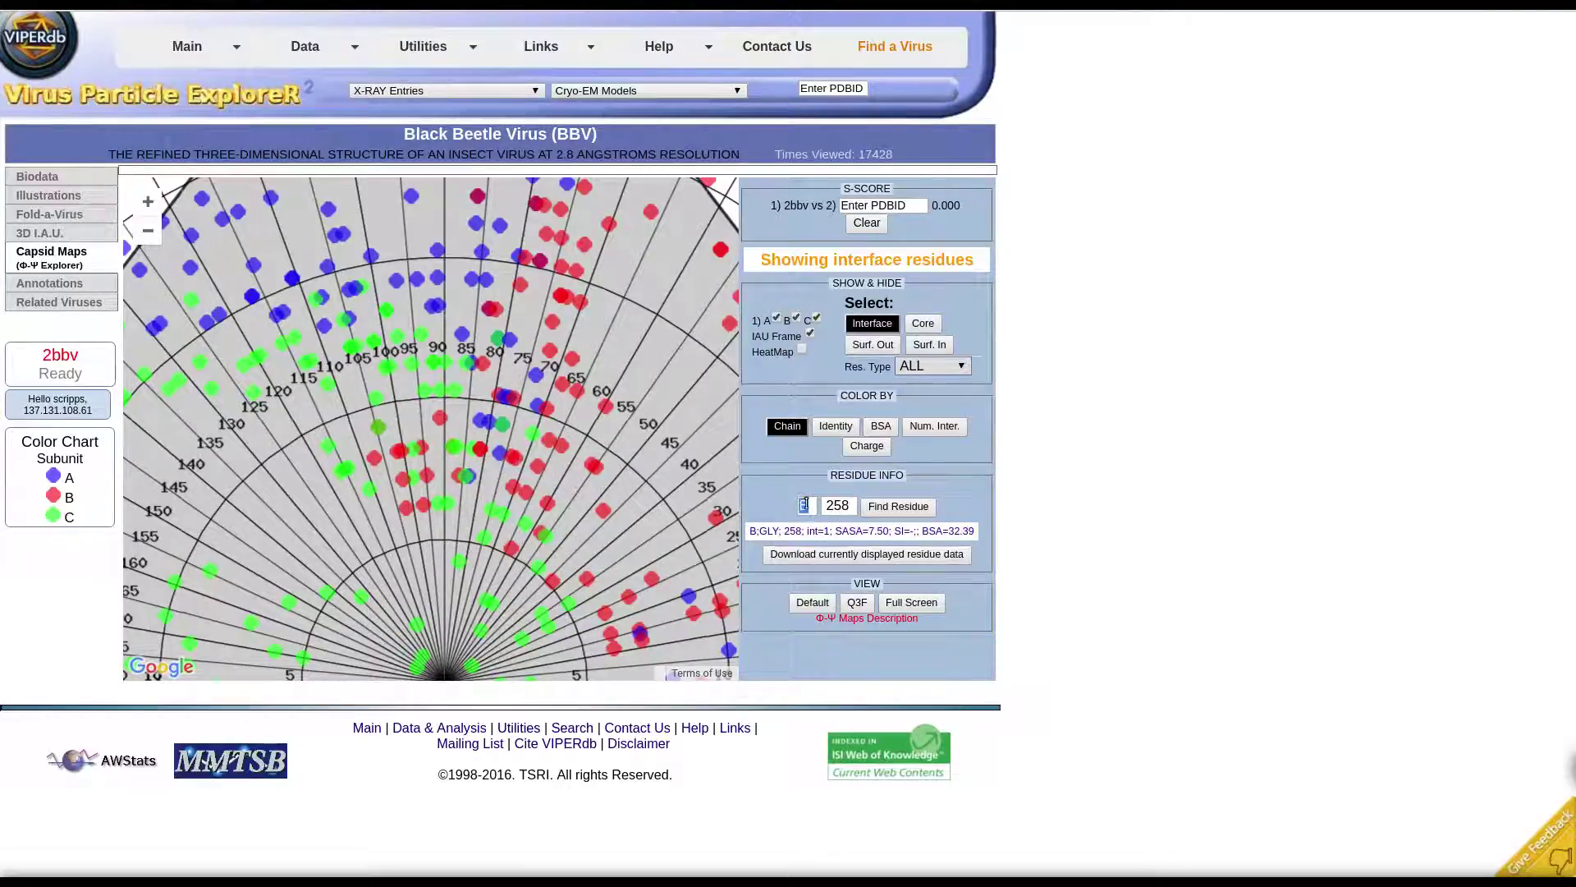
# Step: Find residue 151 of subunit A on the capsid map
pyautogui.write('A')
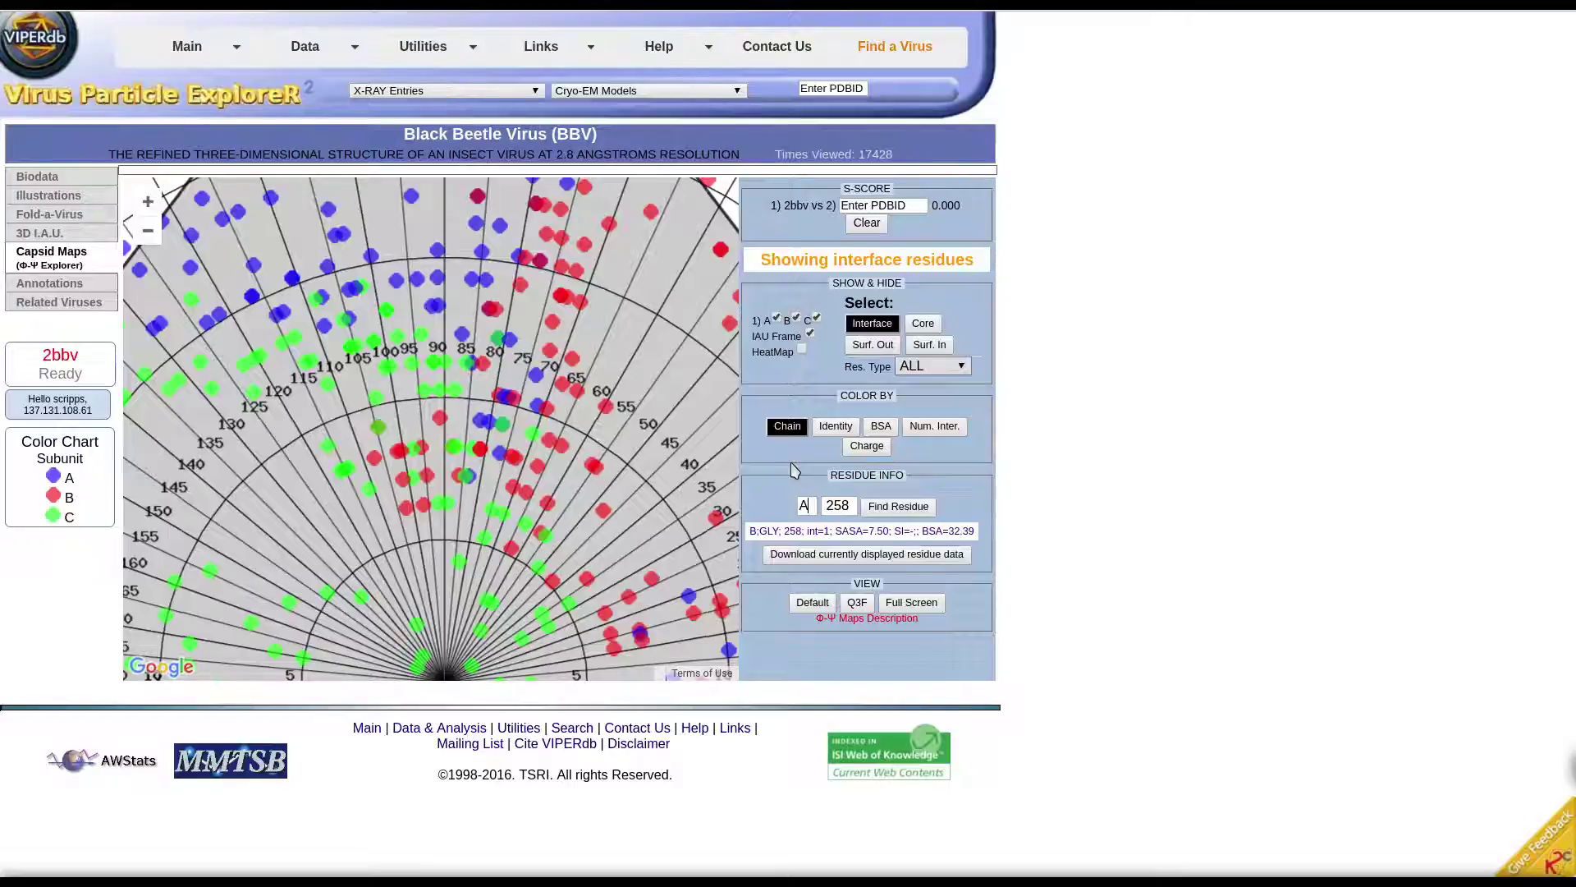
pyautogui.doubleClick(838, 504)
pyautogui.write('151')
pyautogui.click(897, 507)
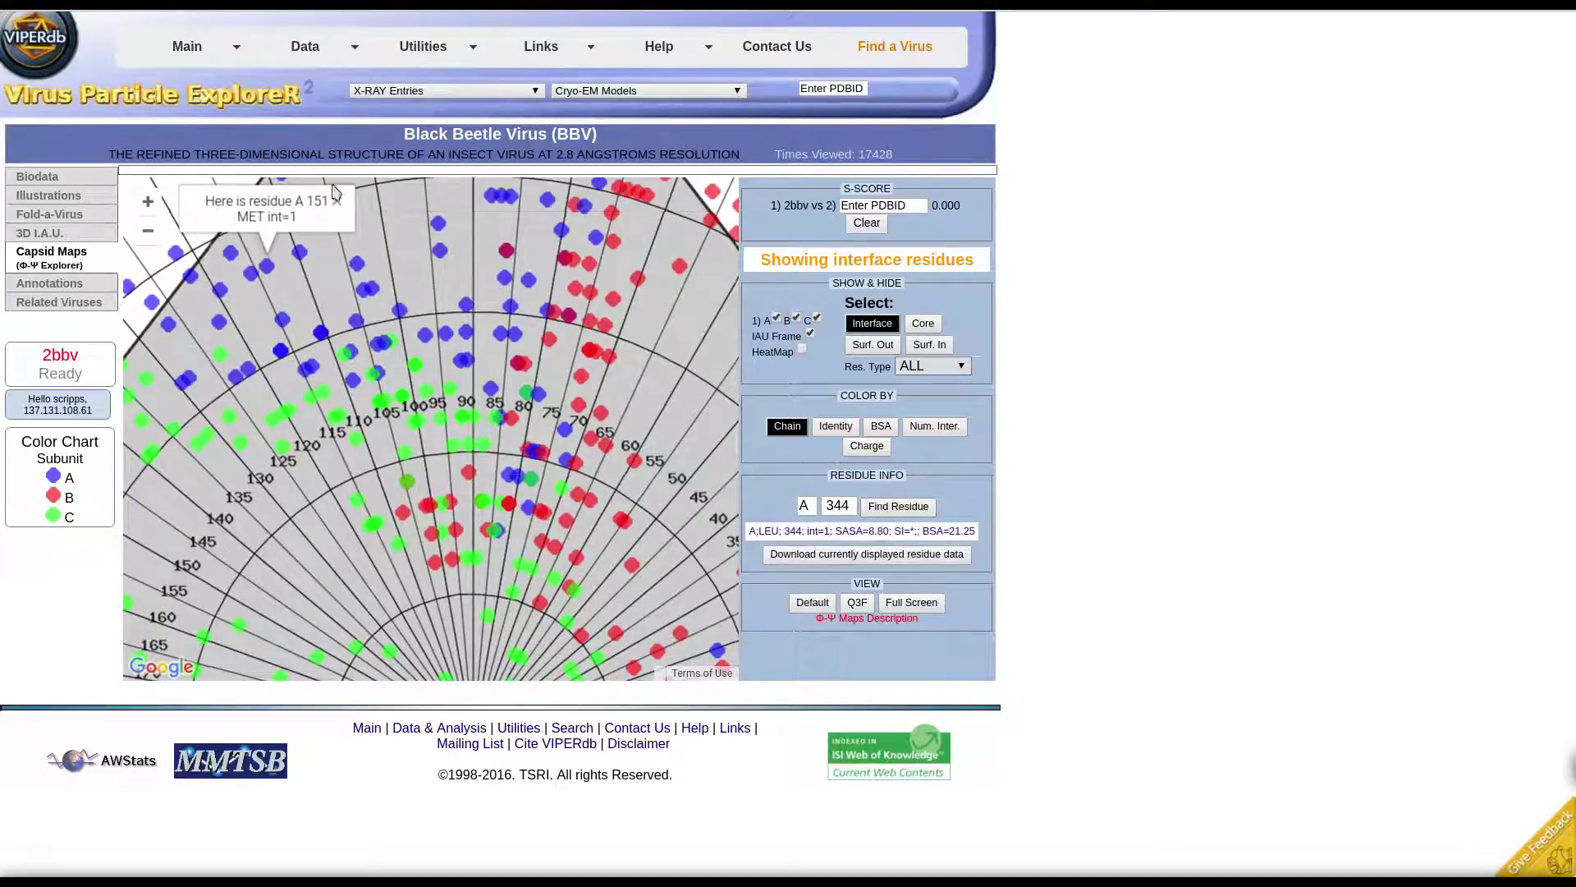
# Step: Inspect the general and position details of the located MET 151 residue and close them
pyautogui.moveTo(265, 270)
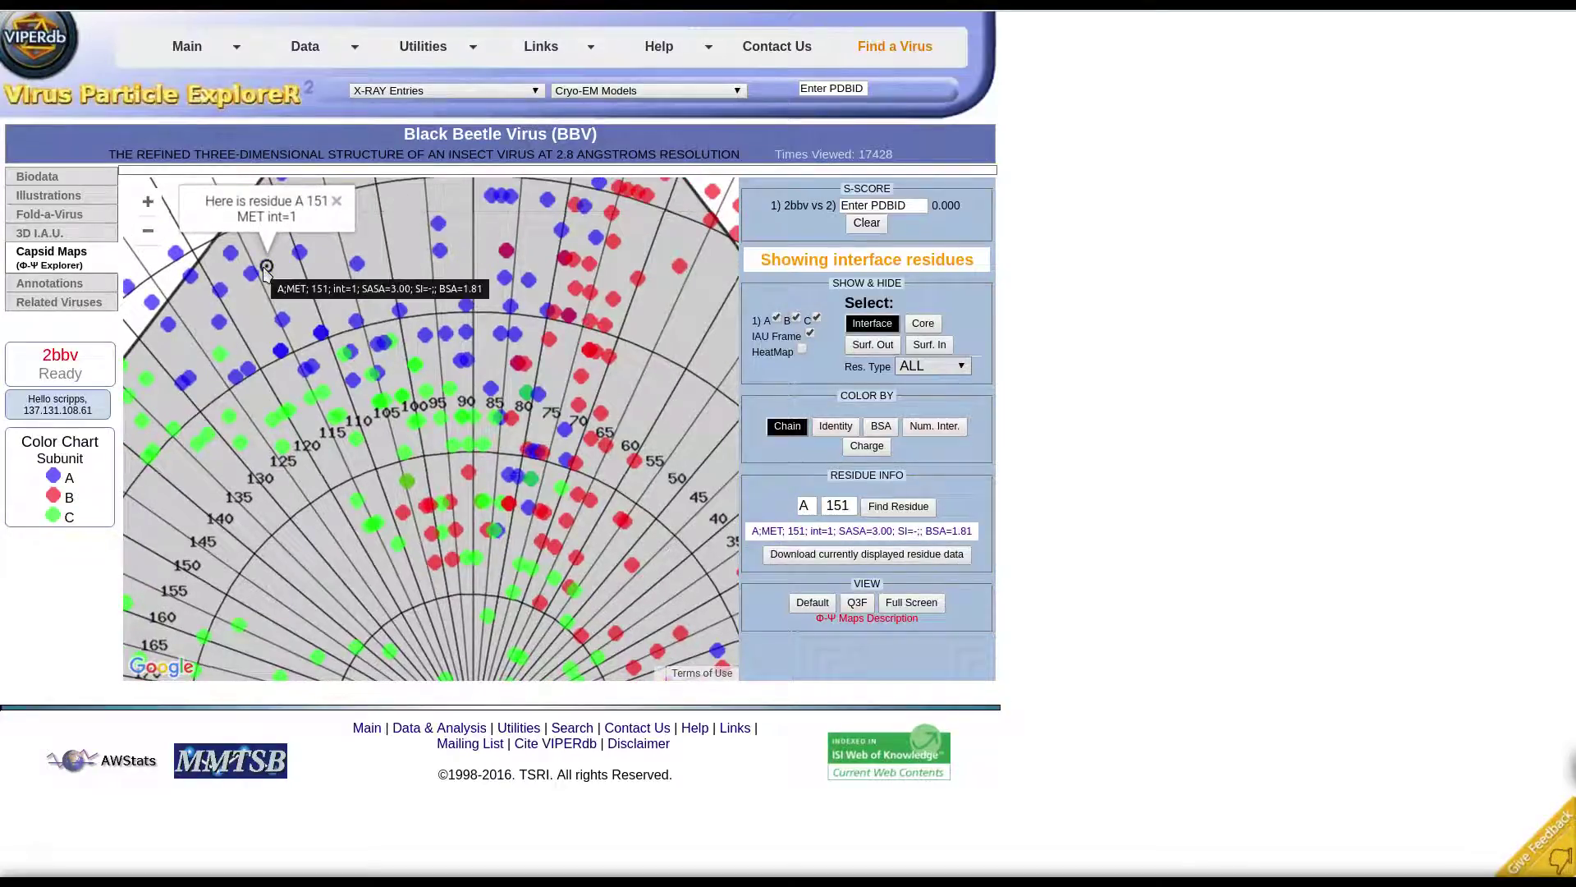
pyautogui.click(266, 268)
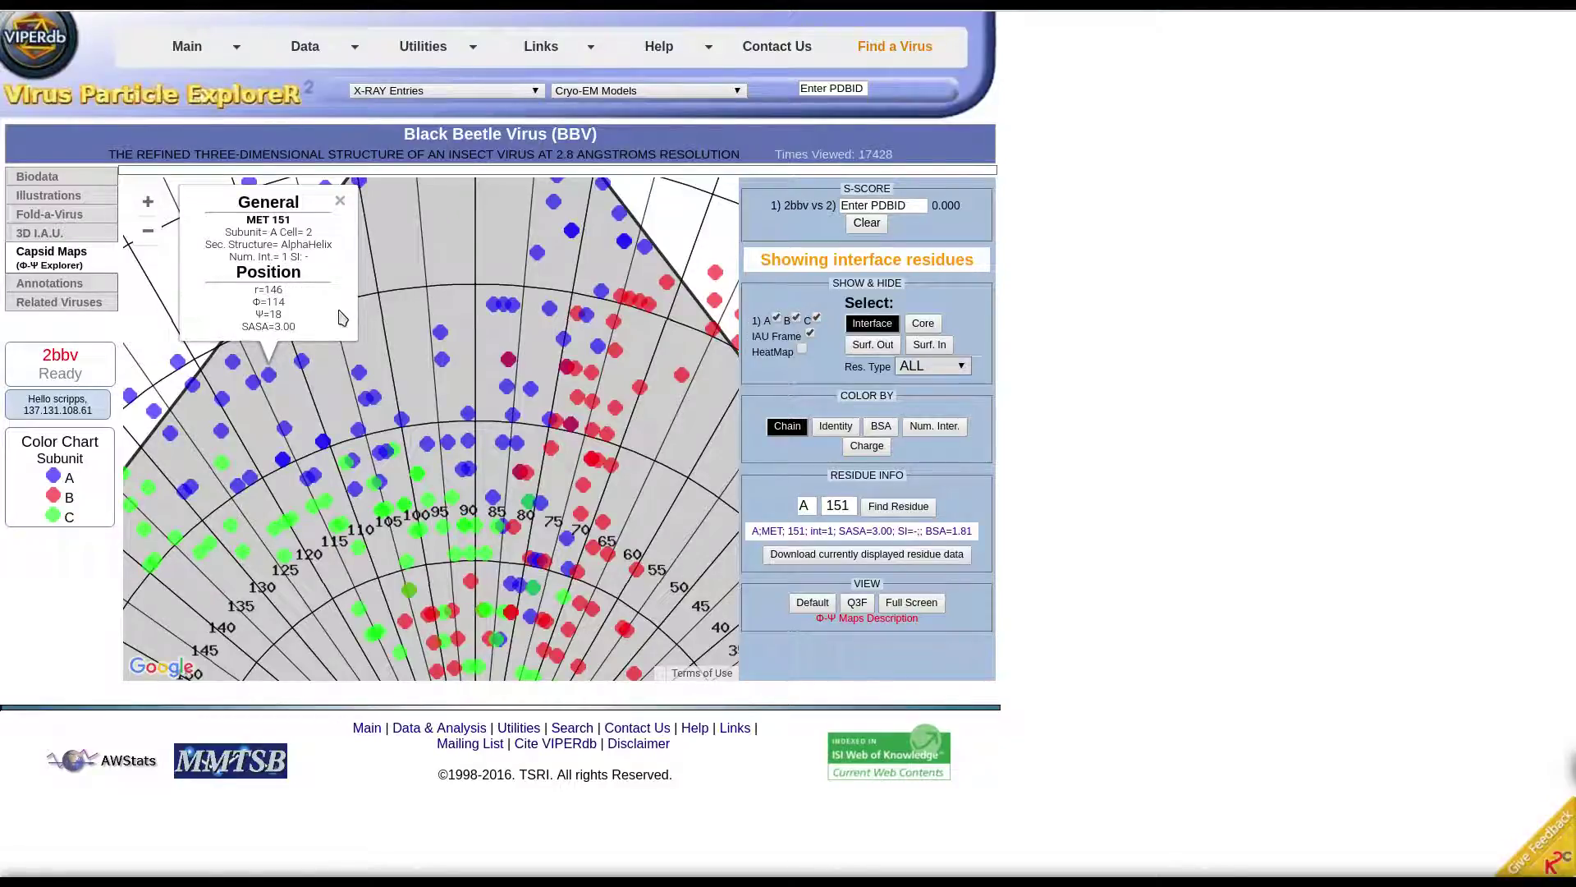
pyautogui.click(338, 310)
pyautogui.click(340, 200)
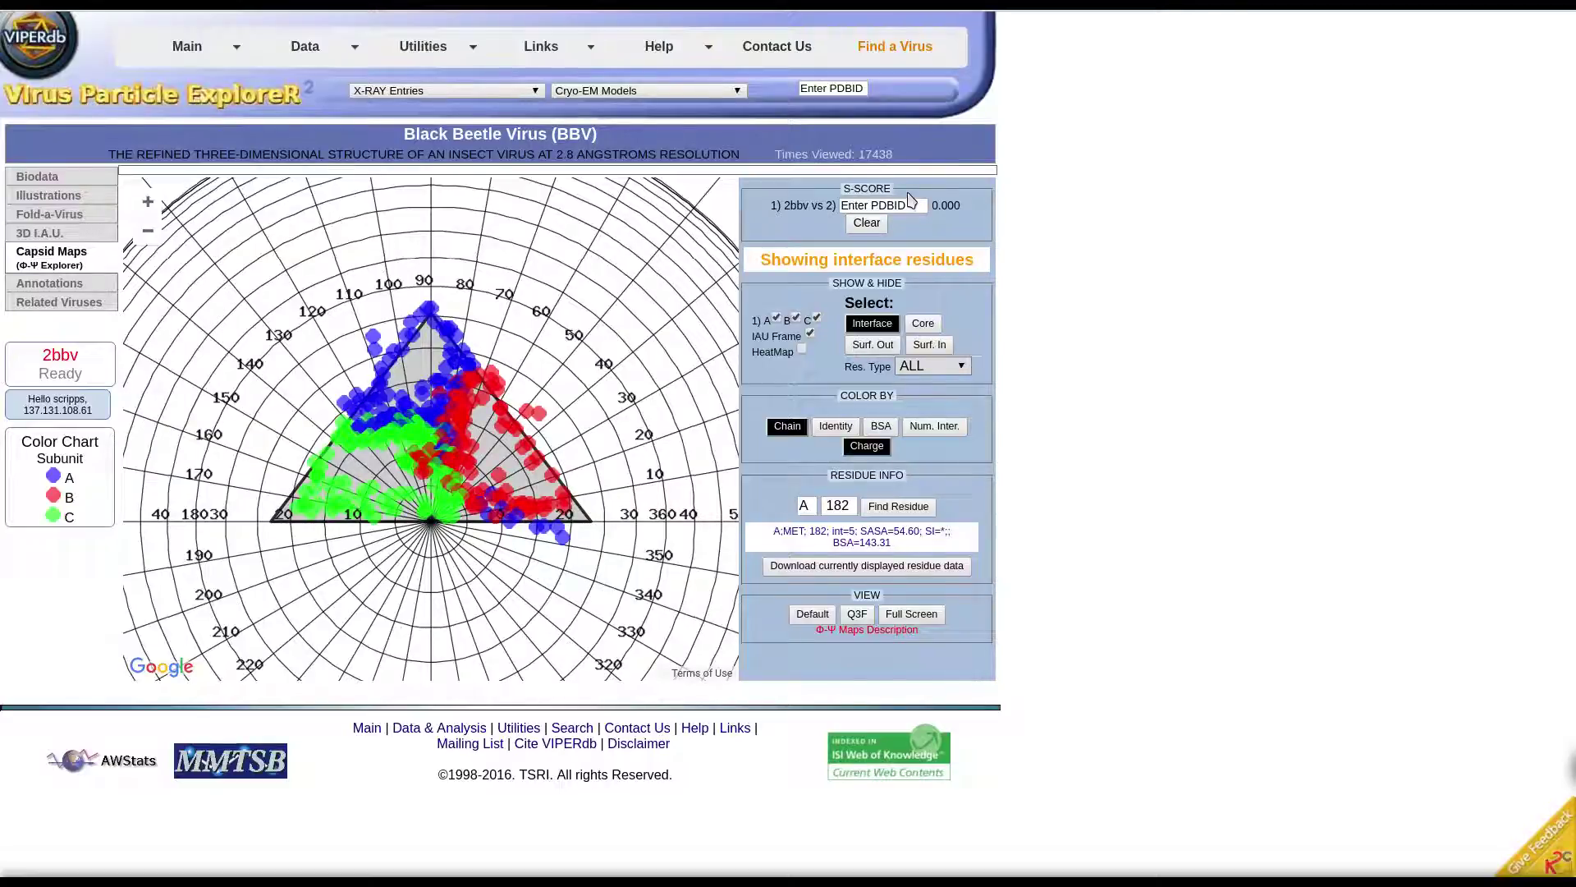
# Step: Calculate the S-score of 2bbv against PDB entry 1nov and overlay it on the capsid map
pyautogui.click(903, 202)
pyautogui.write('1nov')
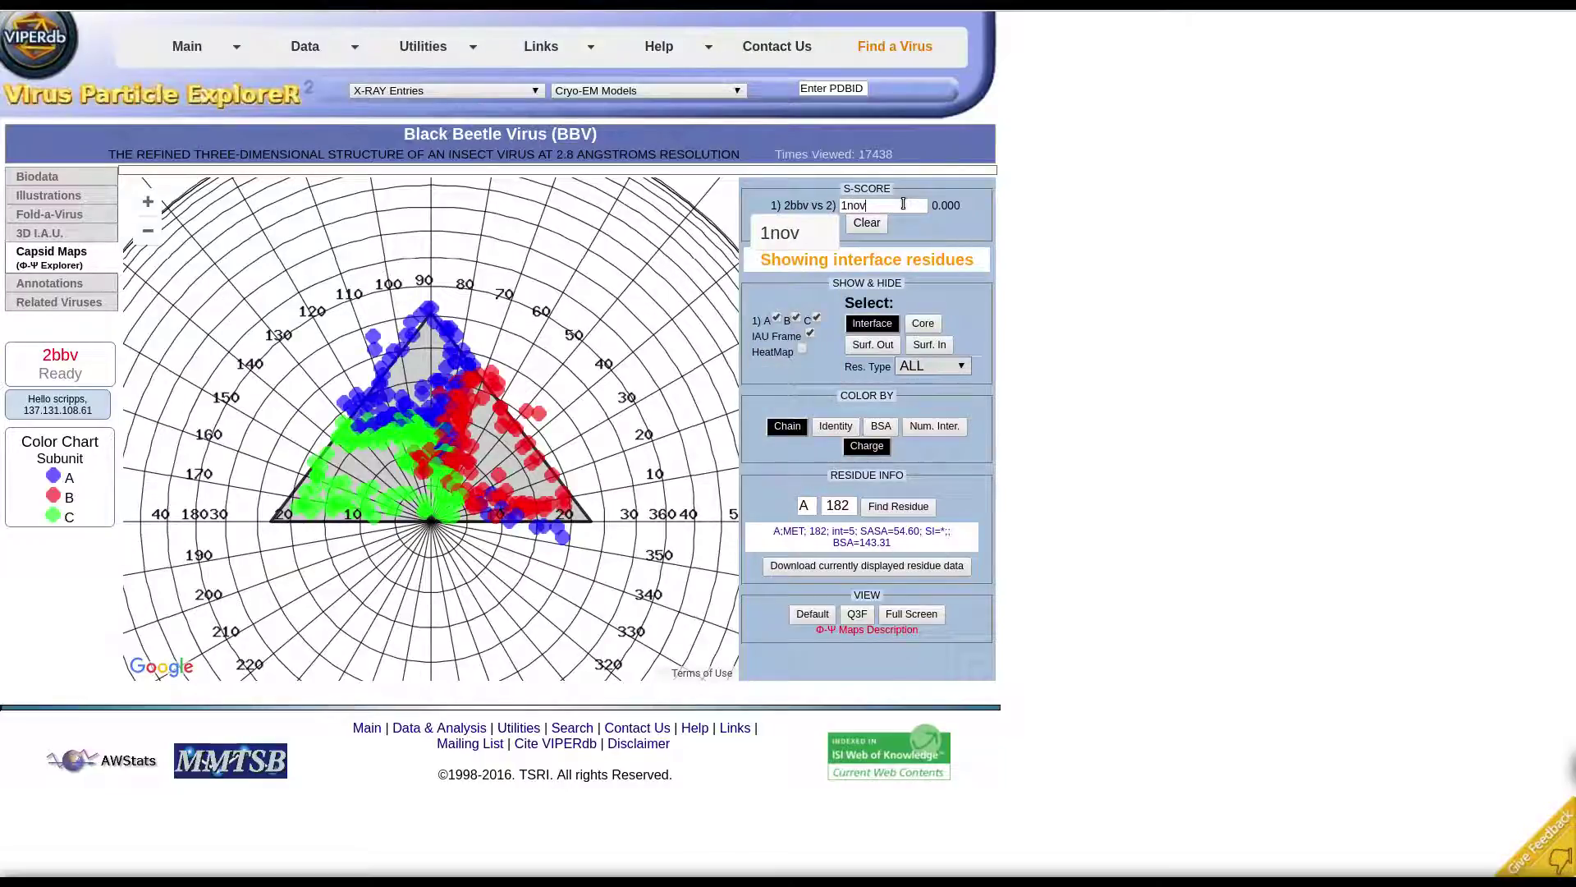
pyautogui.click(801, 236)
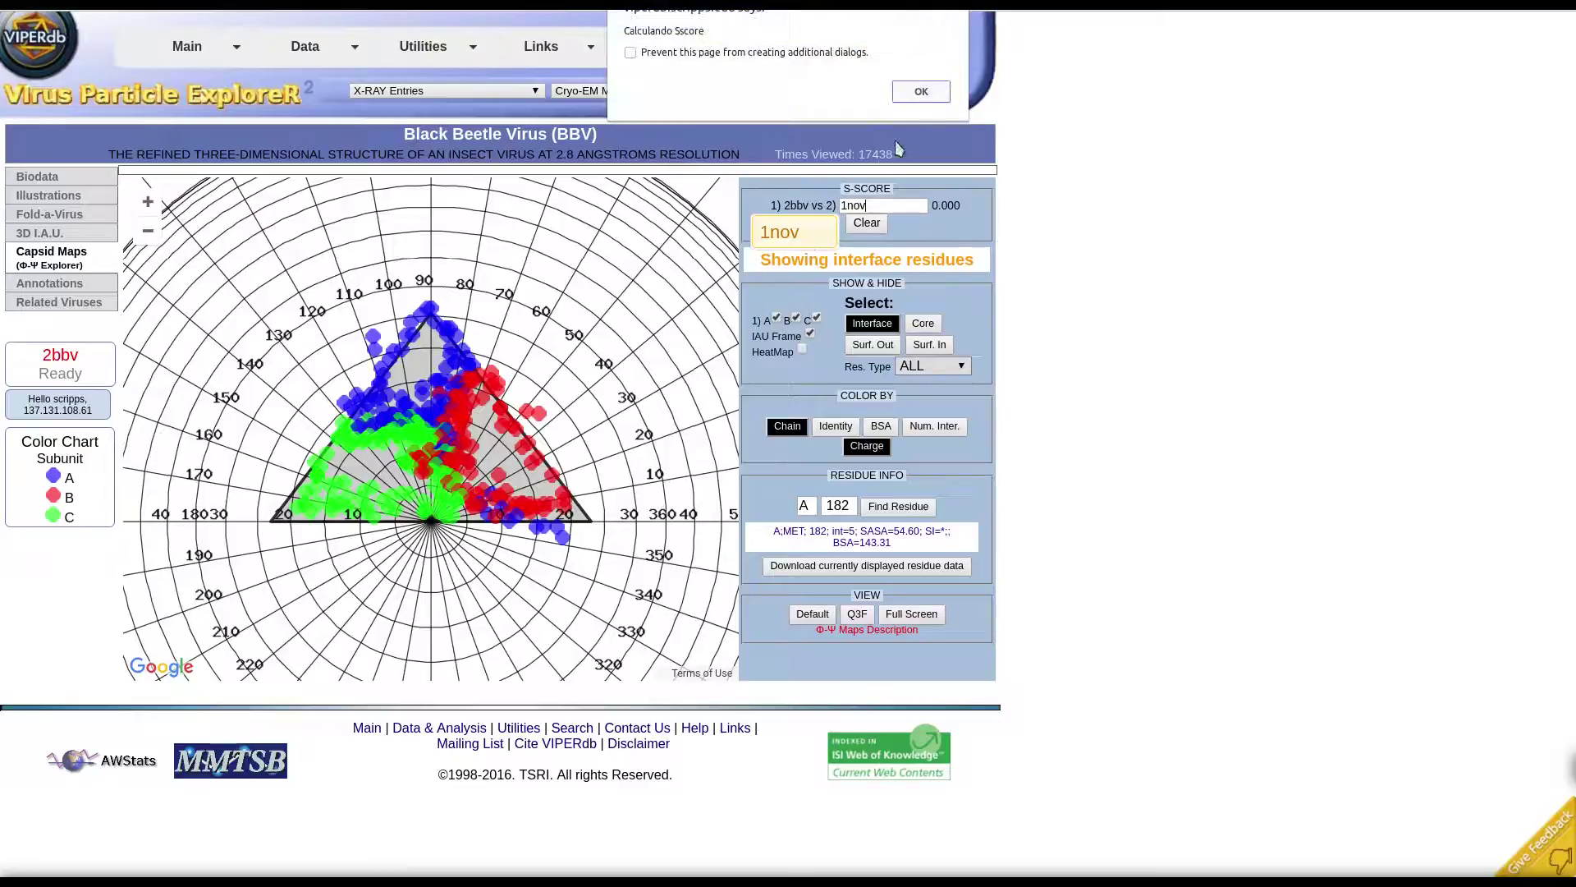
pyautogui.click(921, 92)
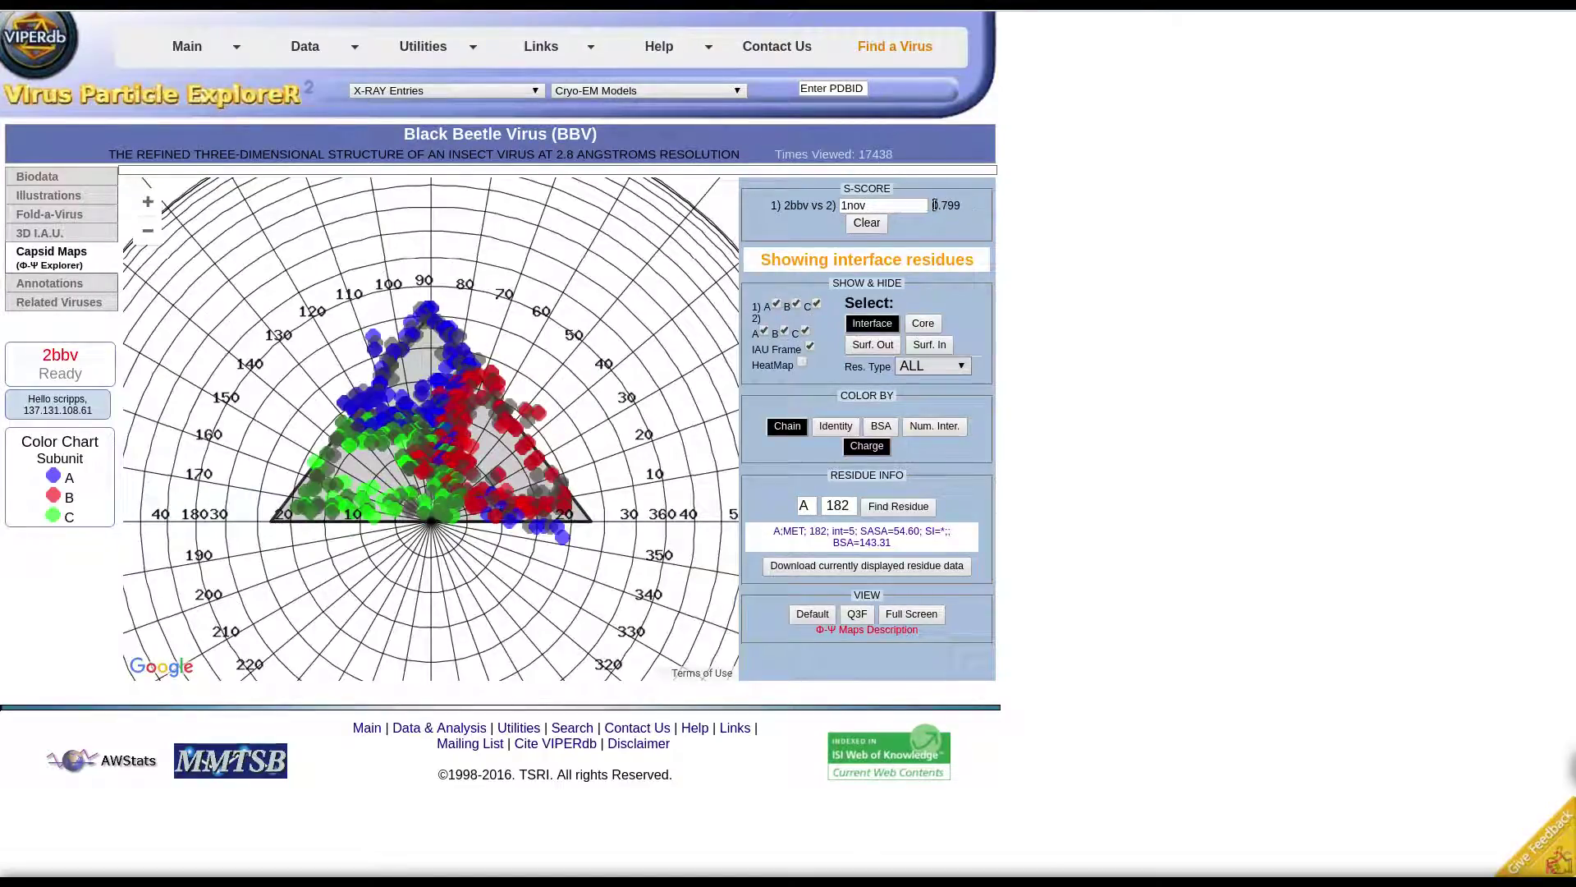
# Step: Replace the comparison entry with 5ire and calculate its S-score against 2bbv
pyautogui.doubleClick(877, 205)
pyautogui.press('BackSpace')
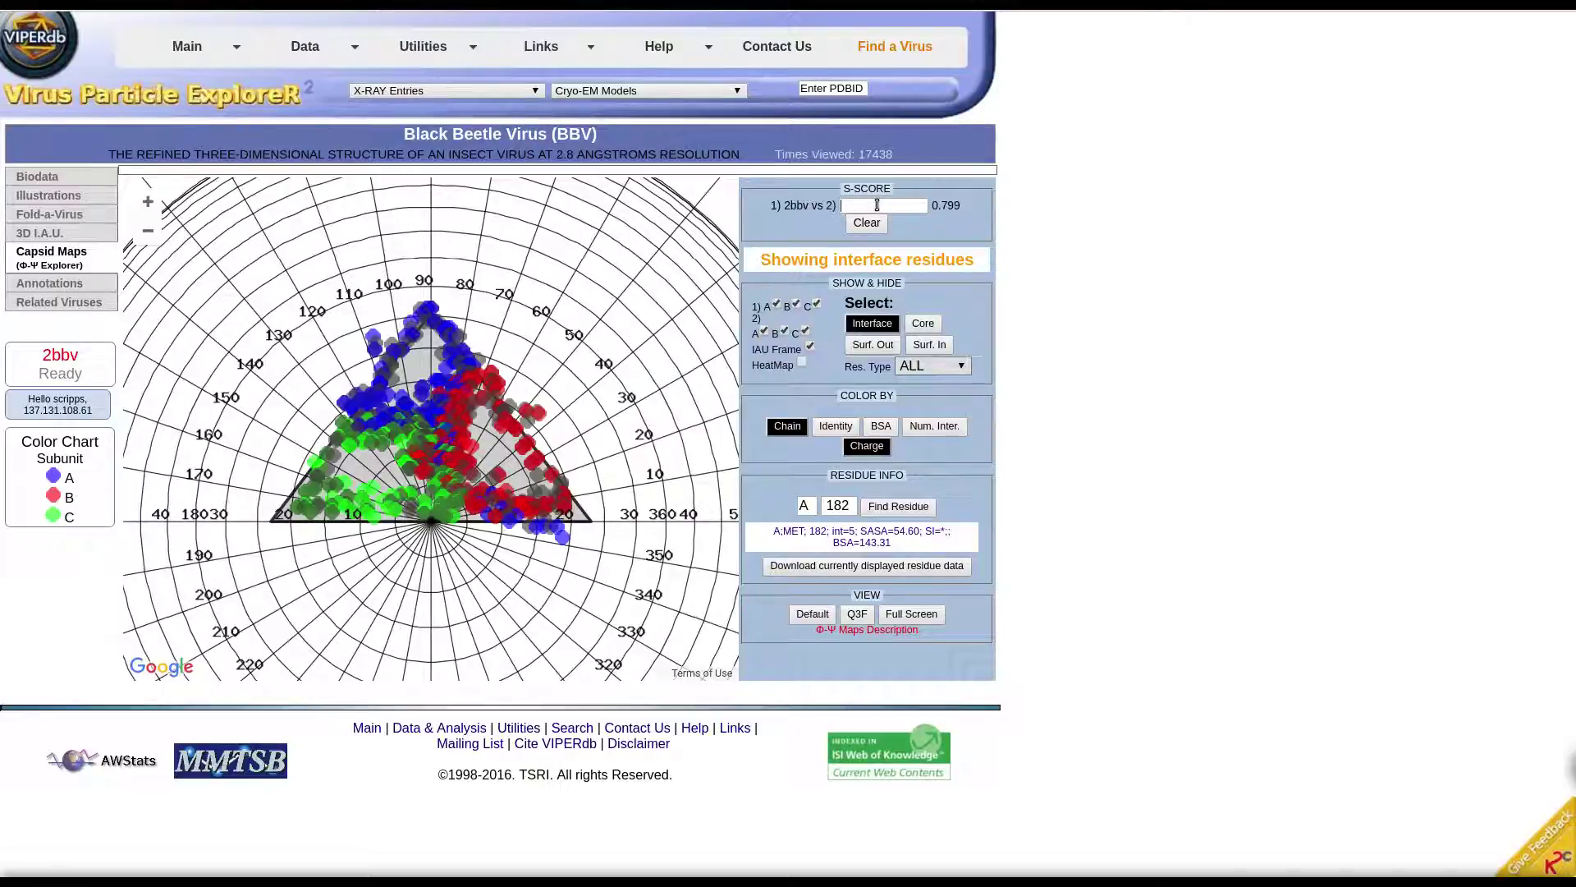
pyautogui.write('5ire')
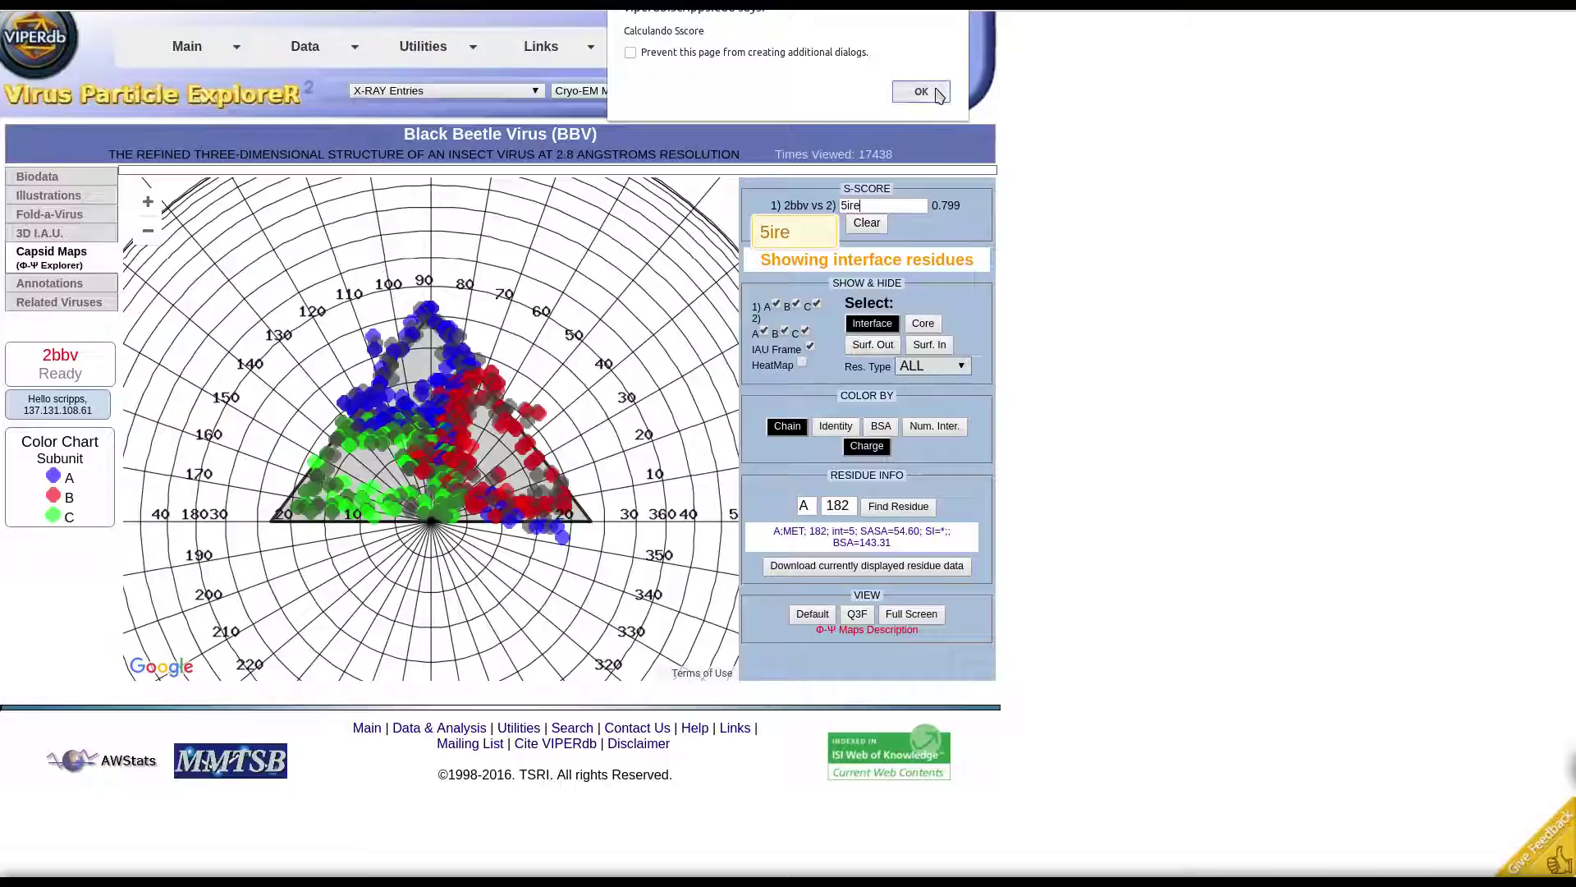
pyautogui.click(938, 92)
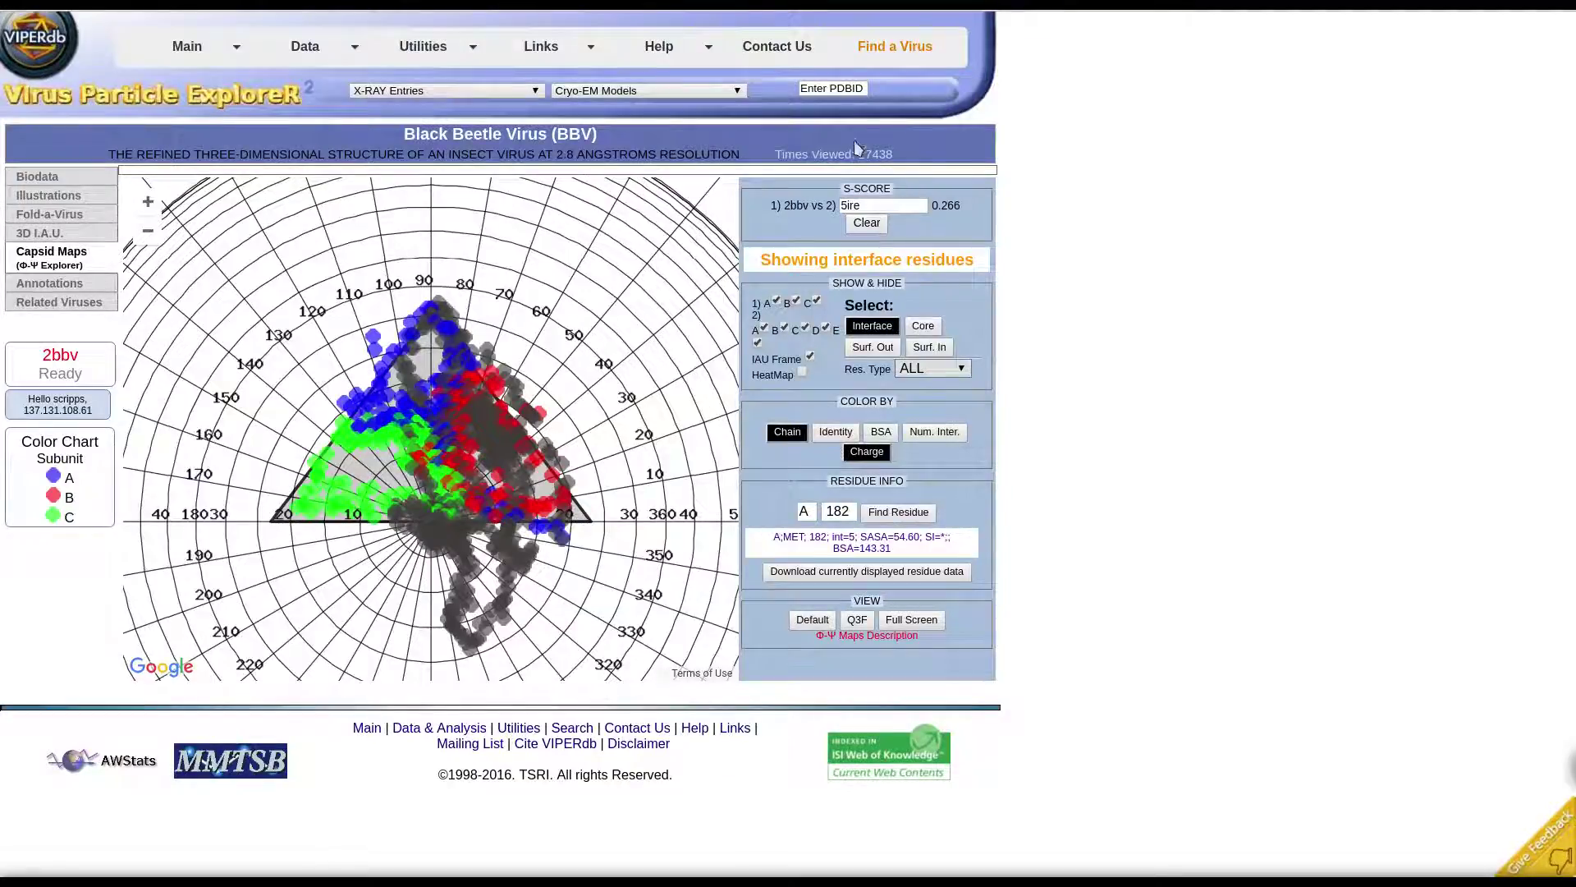
# Step: Open the site's Contact Us page for questions, comments and suggestions
pyautogui.click(770, 53)
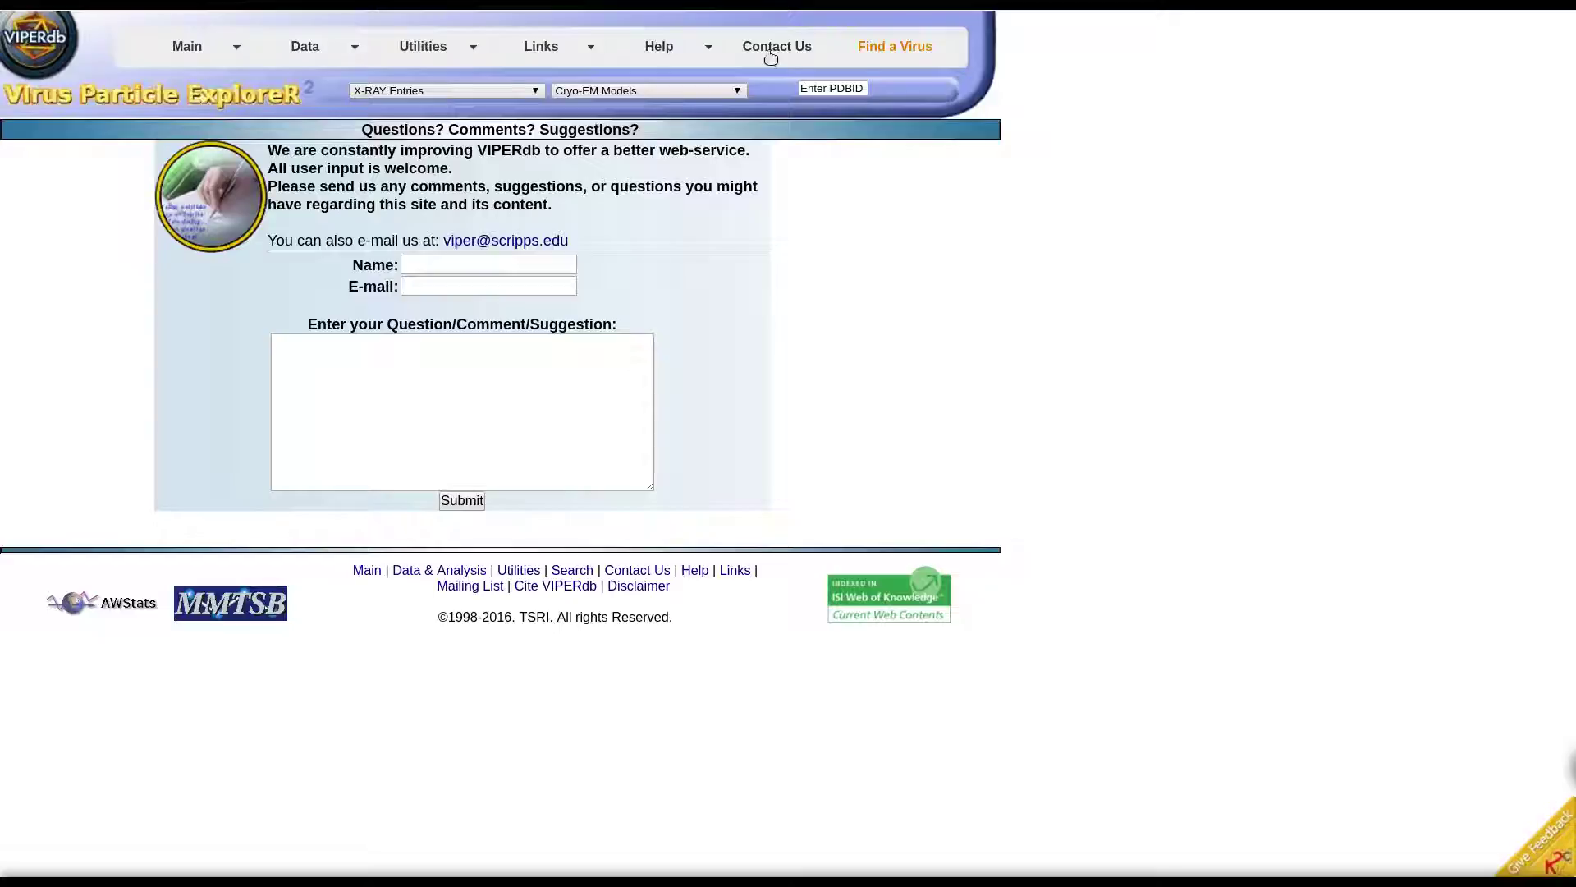